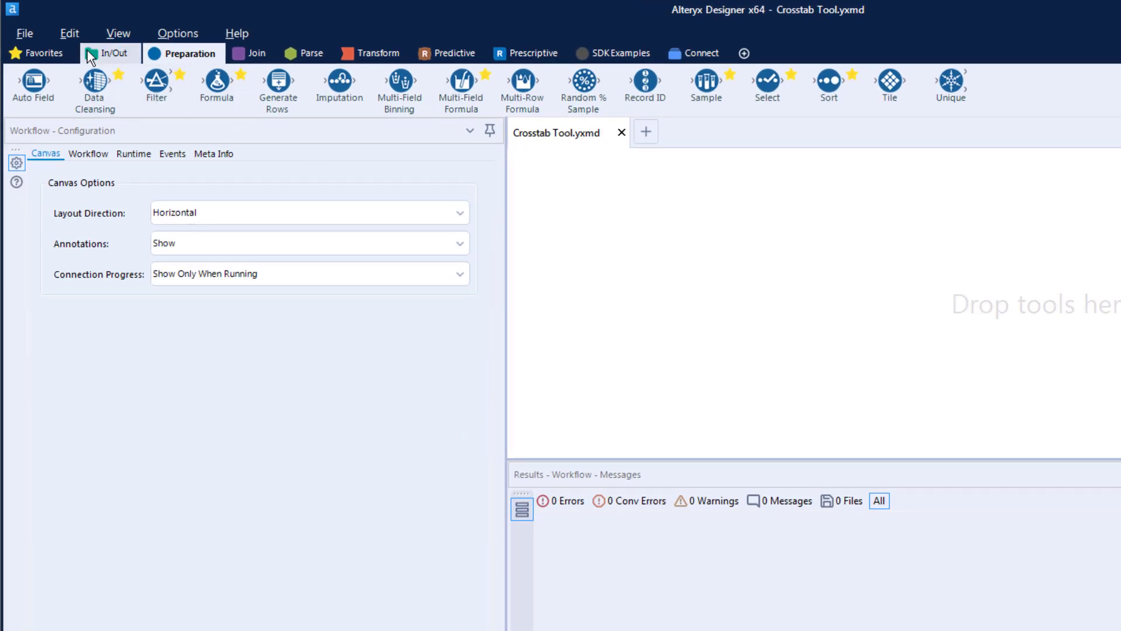
Add an Input Data tool to the canvas and connect it to Sheet1 of Game.xlsx
click(87, 50)
drag(217, 81, 605, 208)
click(481, 171)
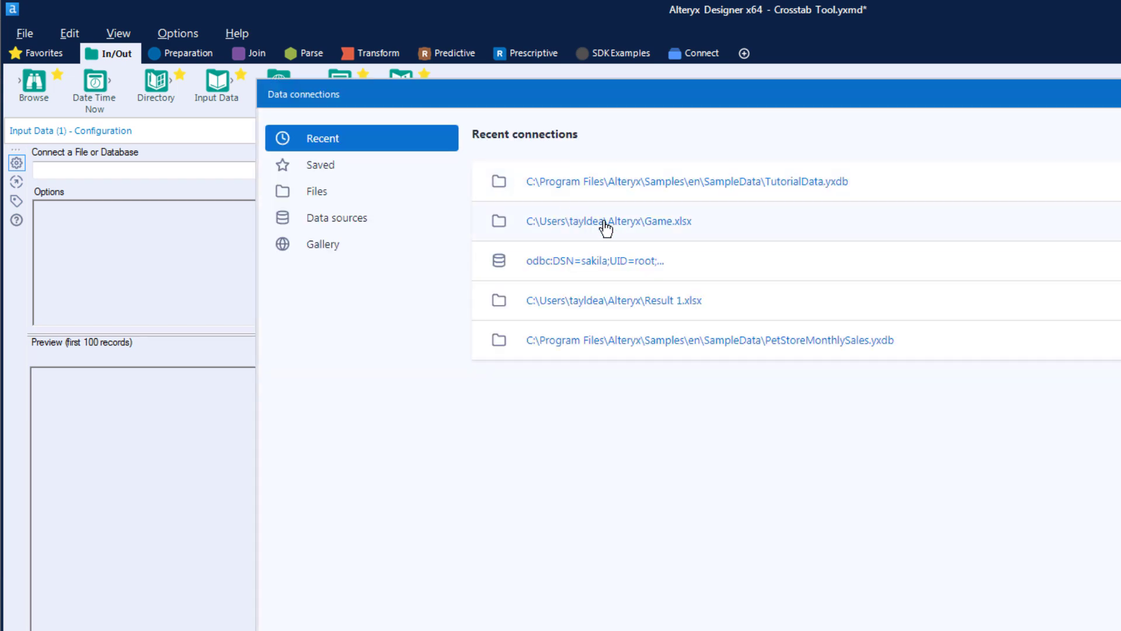
click(605, 222)
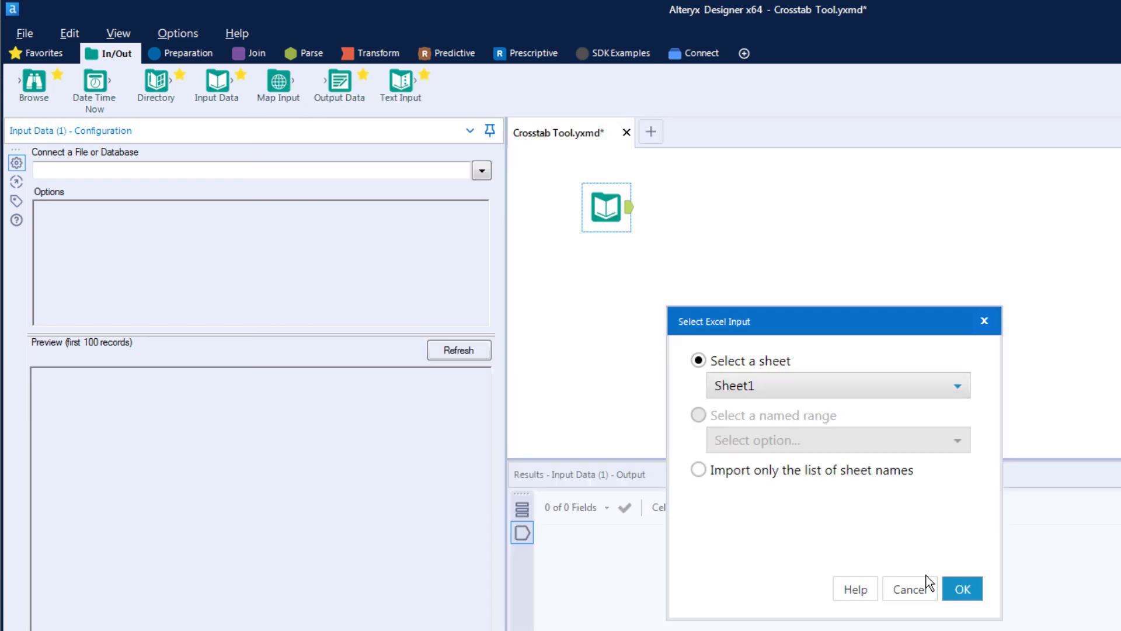
click(959, 591)
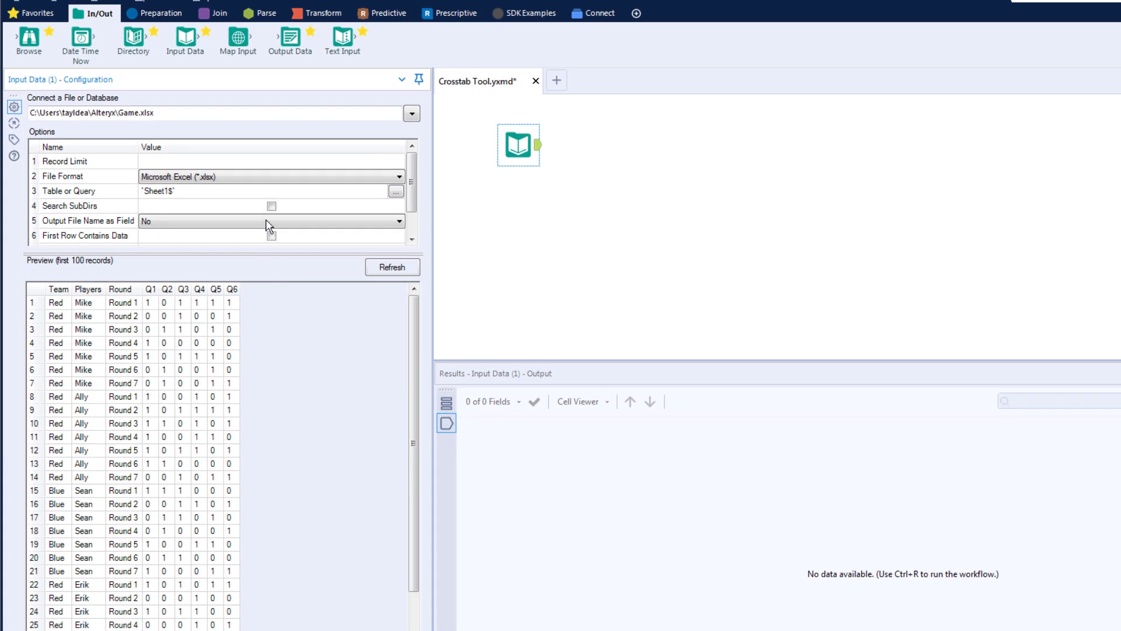
Attach a Transpose tool to the Game.xlsx input with Team, Players and Round as key columns, and run the workflow
click(307, 14)
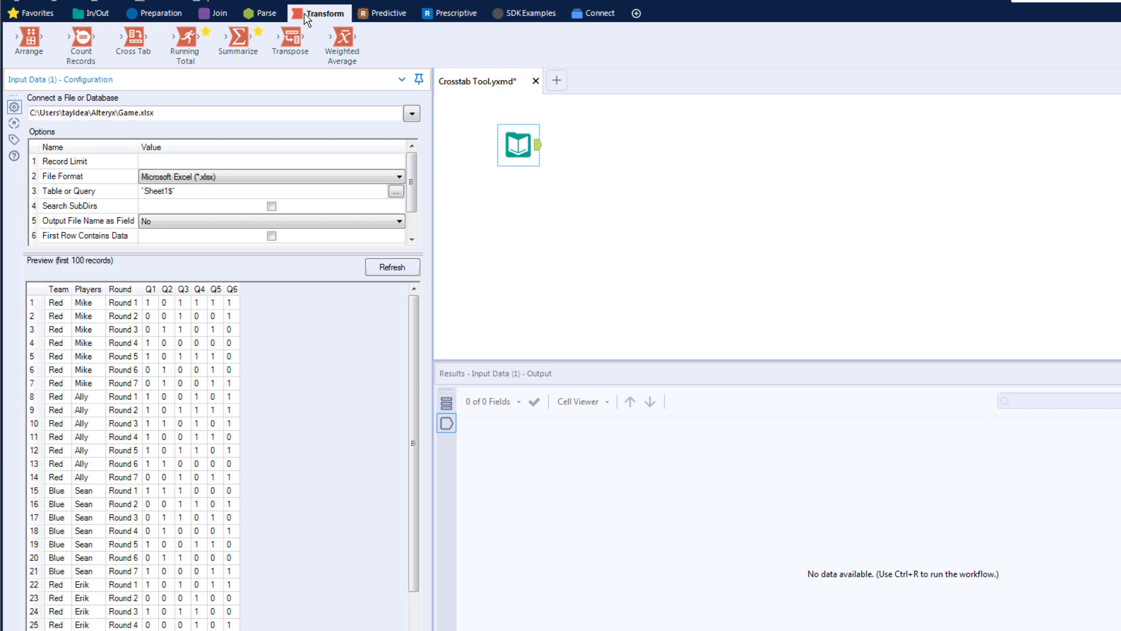
drag(292, 38, 603, 145)
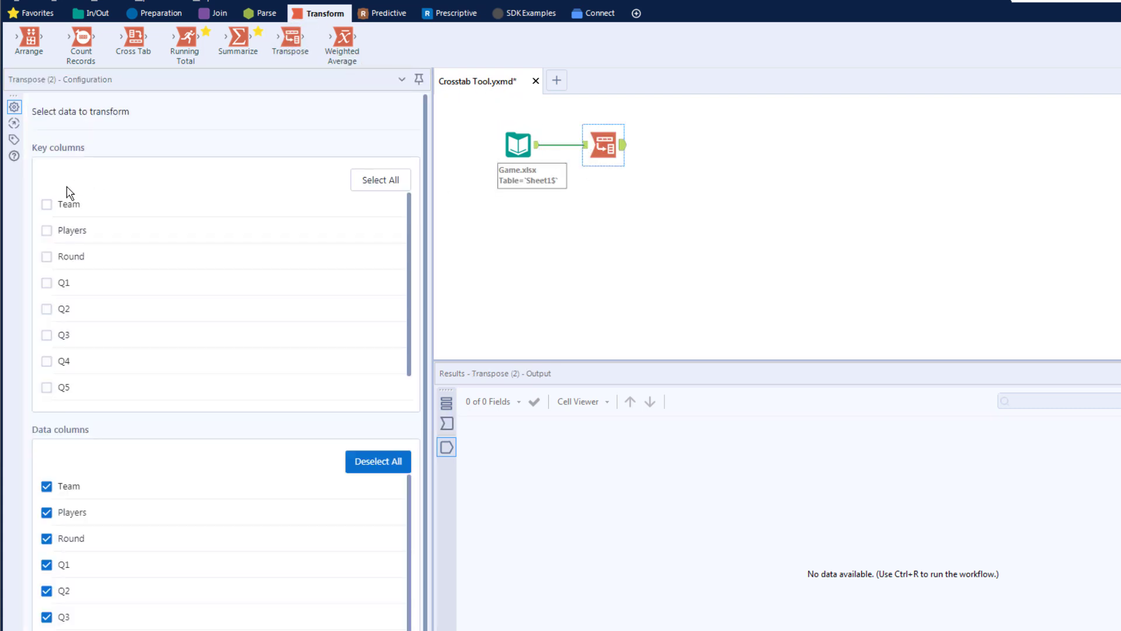
click(47, 204)
click(47, 230)
click(47, 258)
key(ctrl+r)
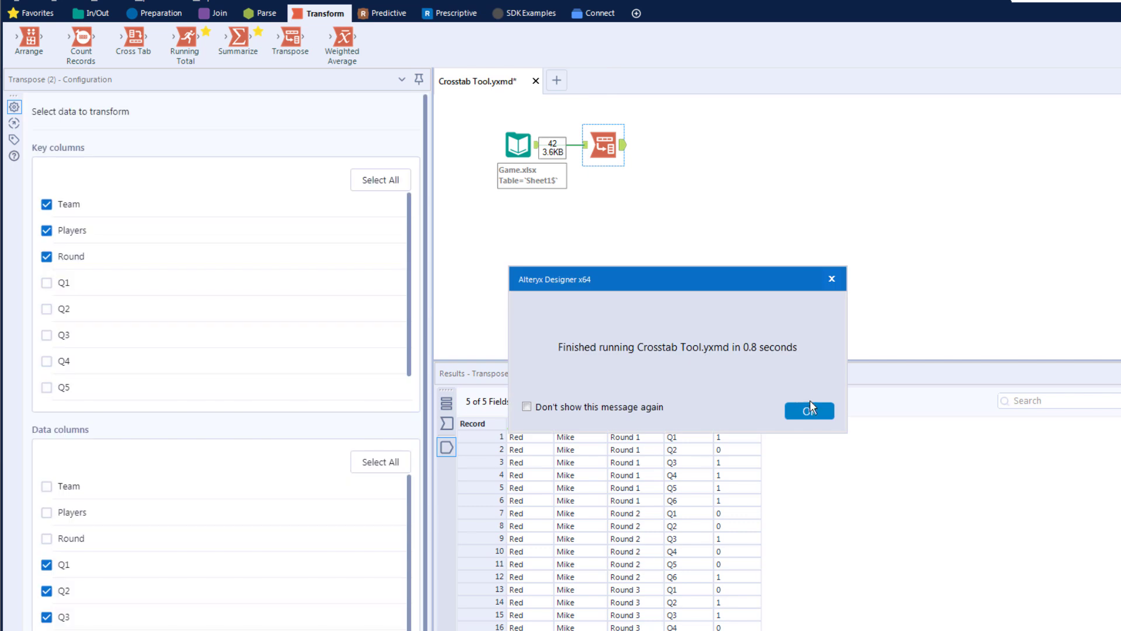
click(811, 411)
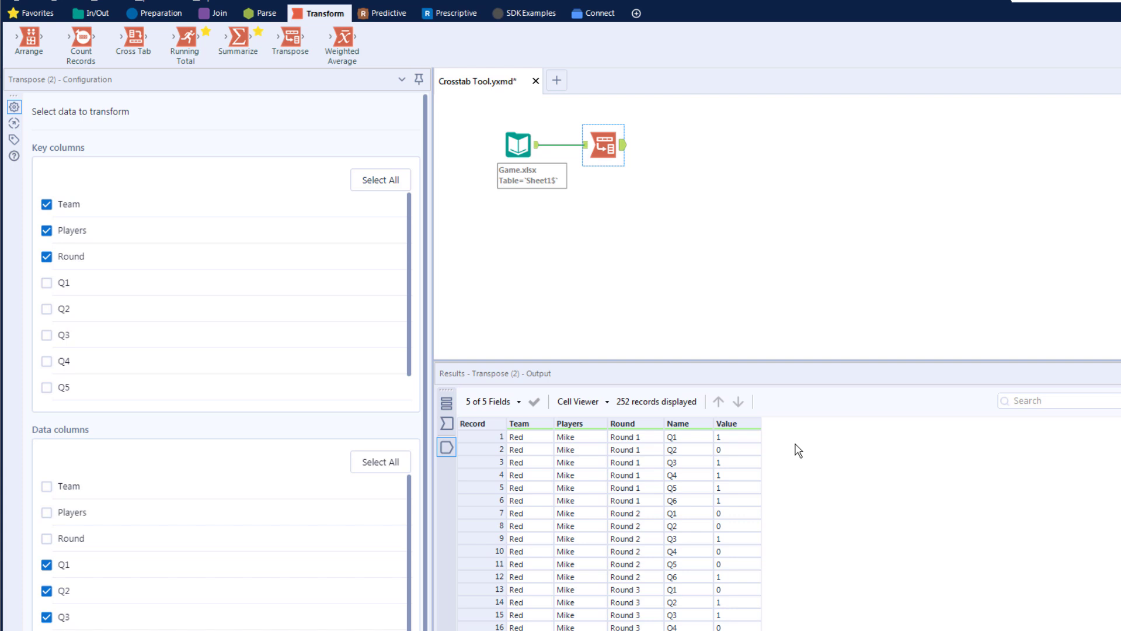
Attach a Cross Tab tool after the Transpose tool and group its data by Team, Players and Round
drag(135, 40, 689, 145)
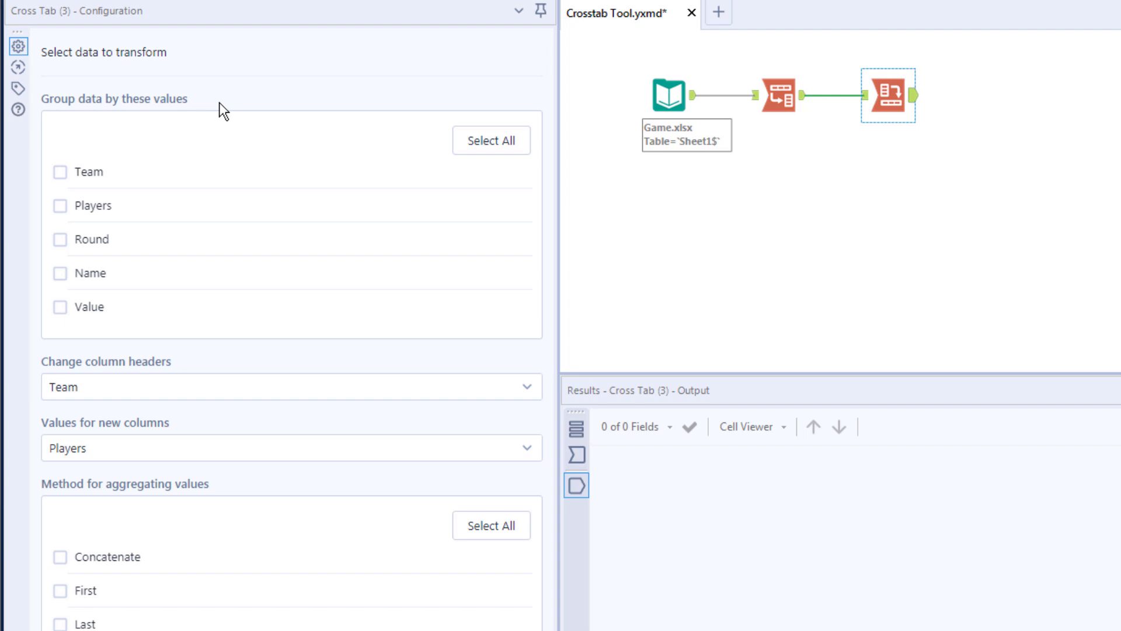
click(61, 172)
click(60, 205)
click(60, 240)
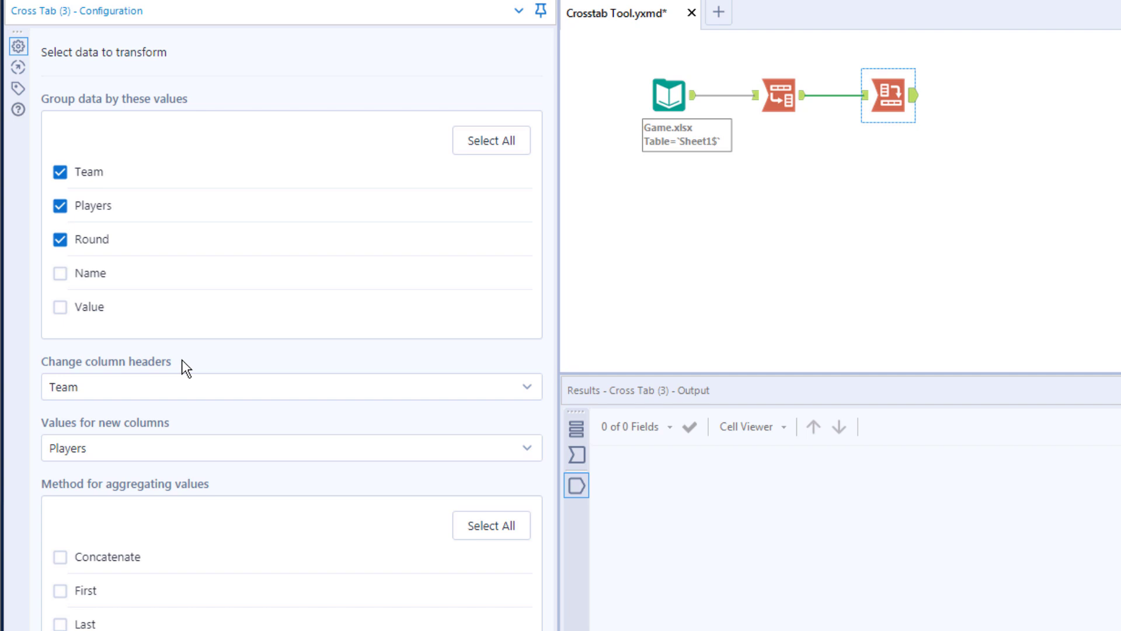
Set the Cross Tab to take its column headers from Name and the values for new columns from Value
click(195, 389)
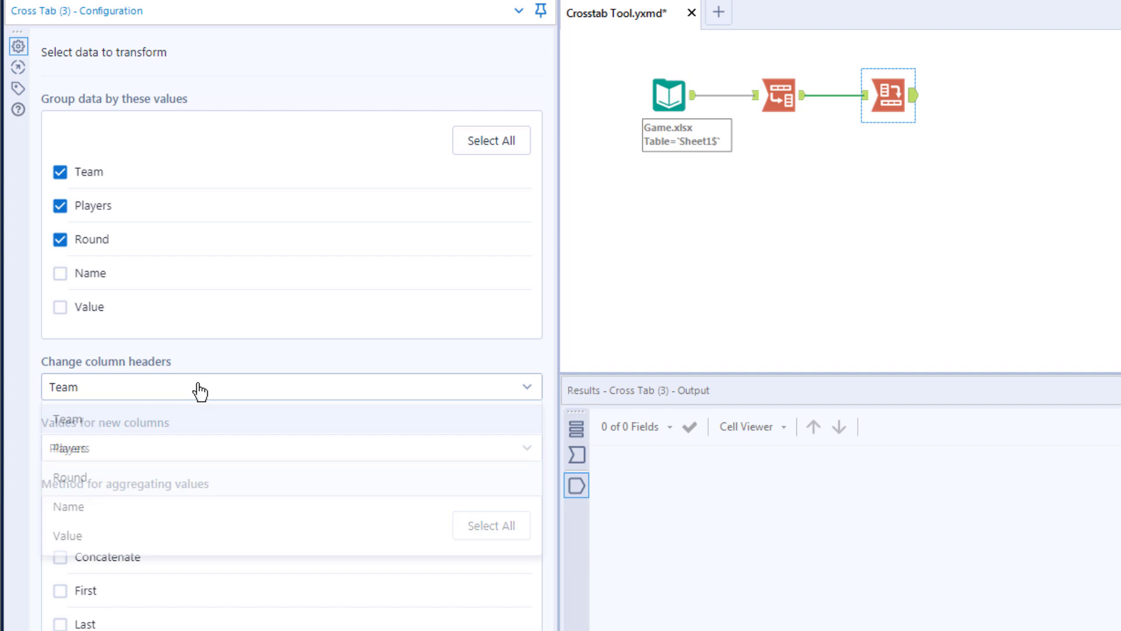
click(171, 516)
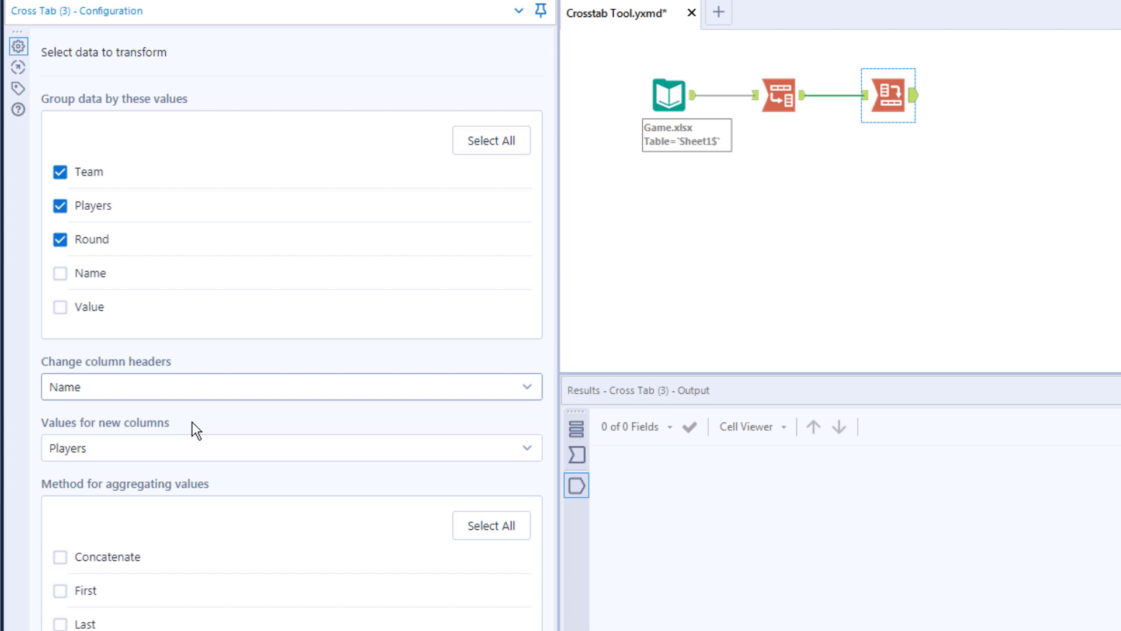
click(201, 455)
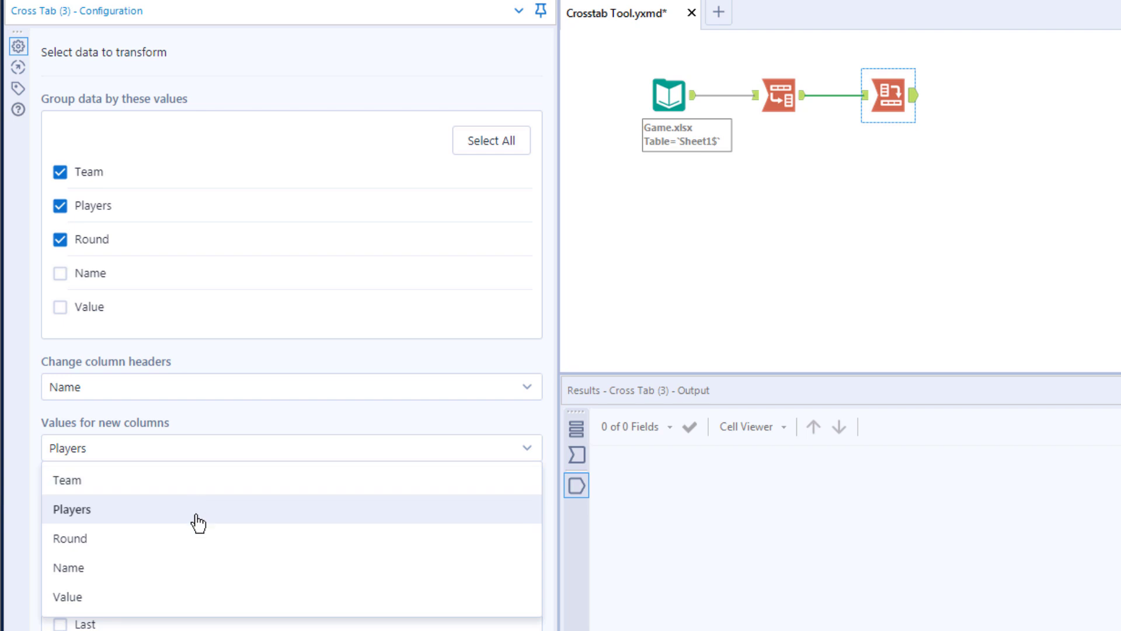
click(175, 607)
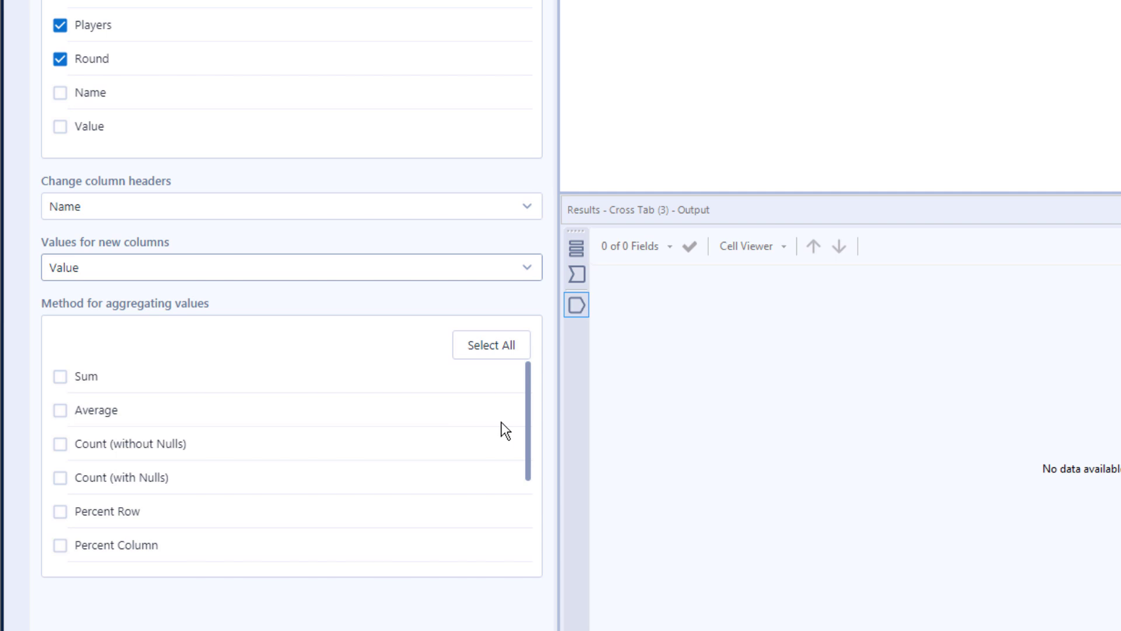
Choose Sum as the Cross Tab's method for aggregating values and run the workflow
mouse_move(527, 418)
mouse_down()
mouse_move(524, 510)
mouse_move(530, 412)
mouse_up()
click(59, 385)
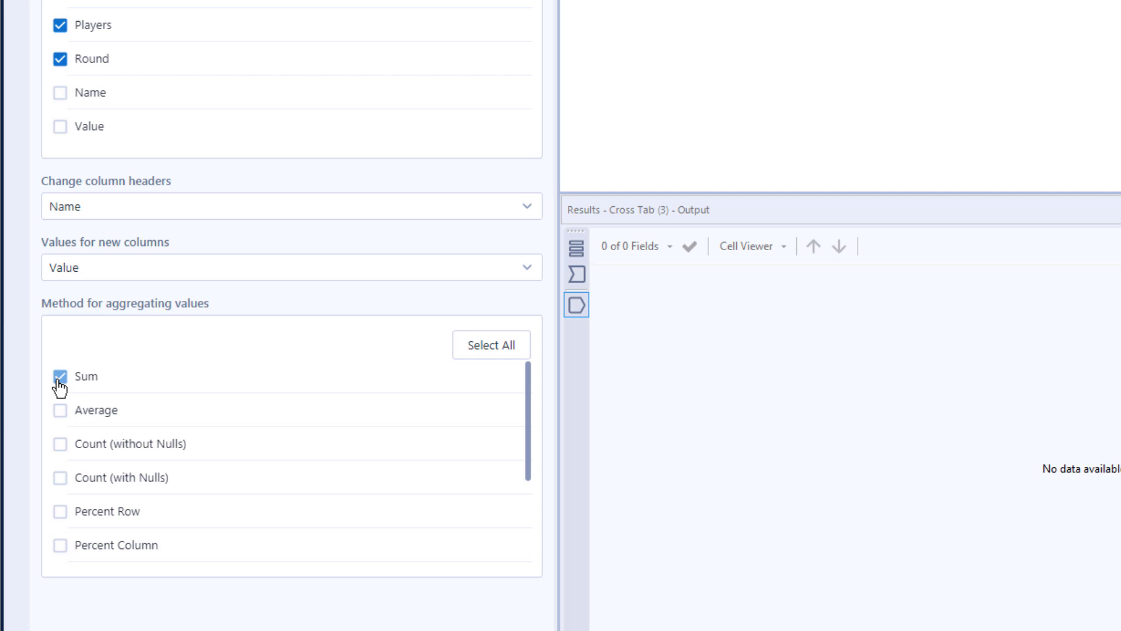
key(ctrl+r)
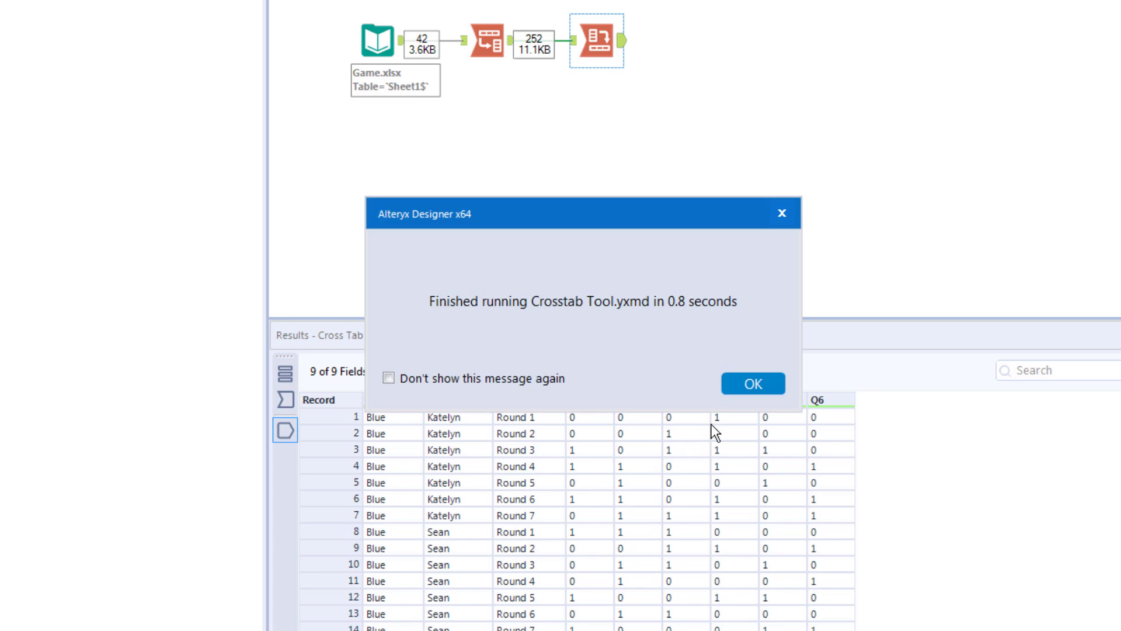
click(743, 384)
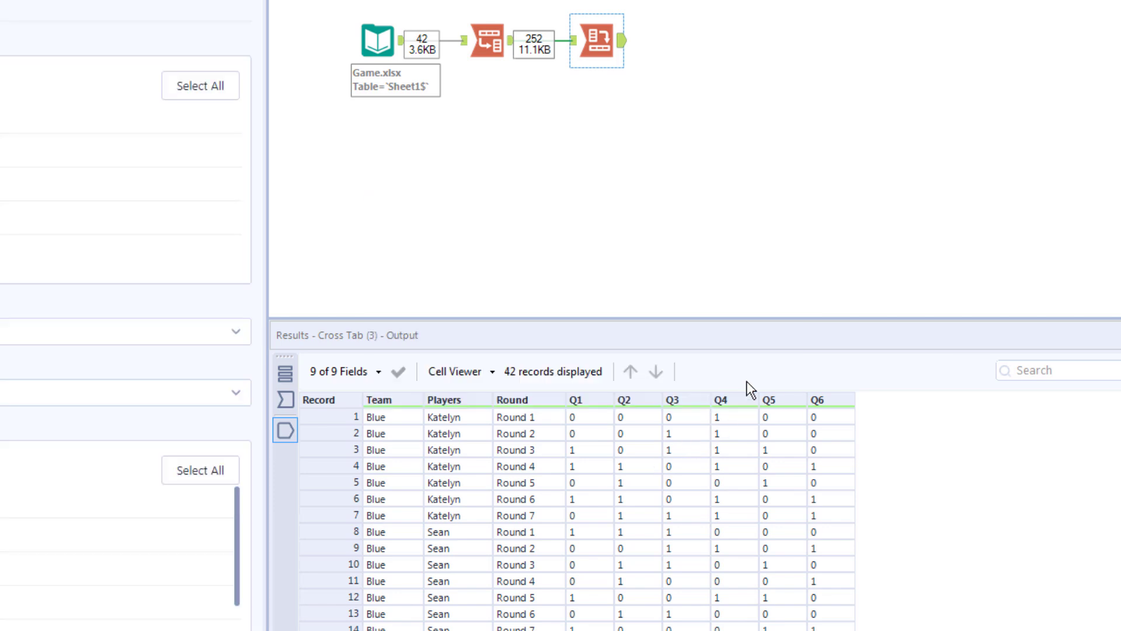
Compare the output records of the Game.xlsx input, the Transpose tool and the Cross Tab tool
click(403, 45)
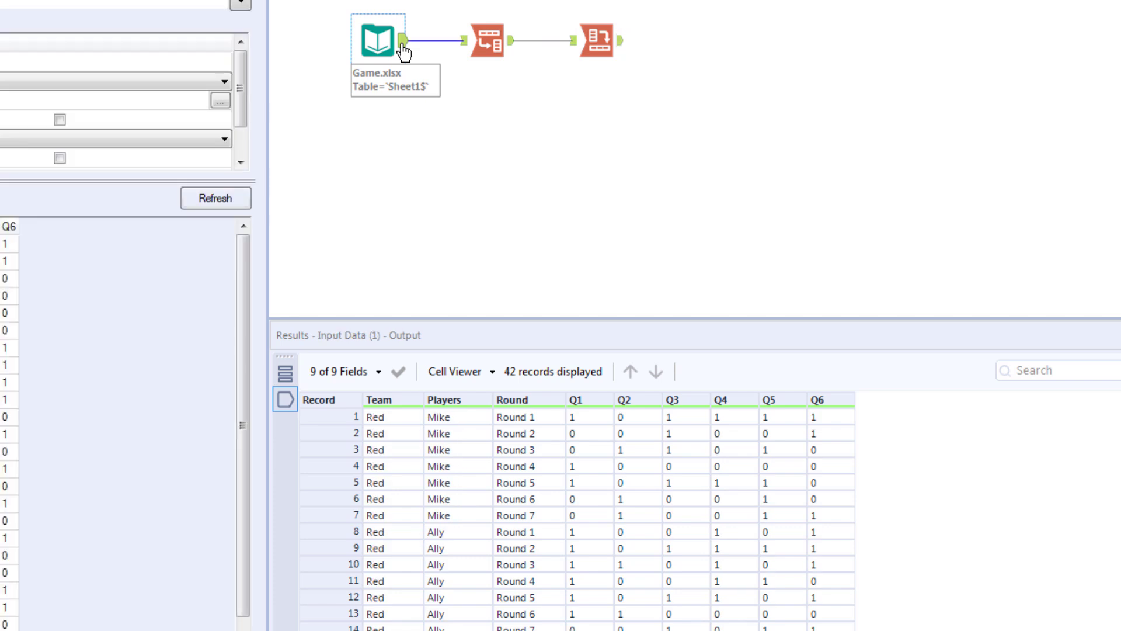
click(513, 50)
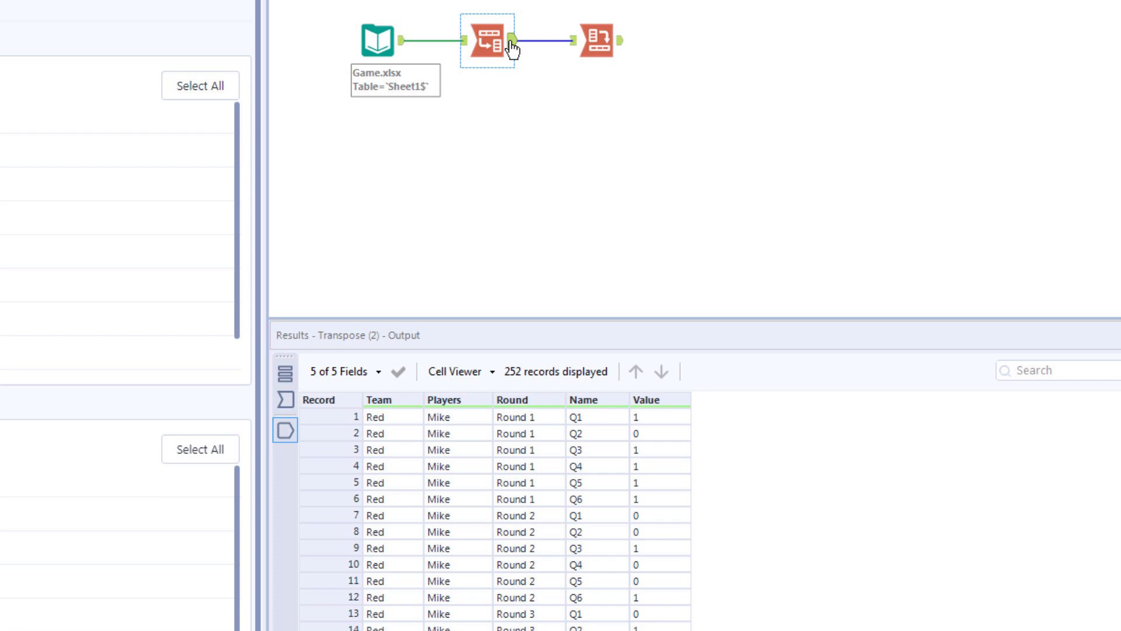
click(623, 52)
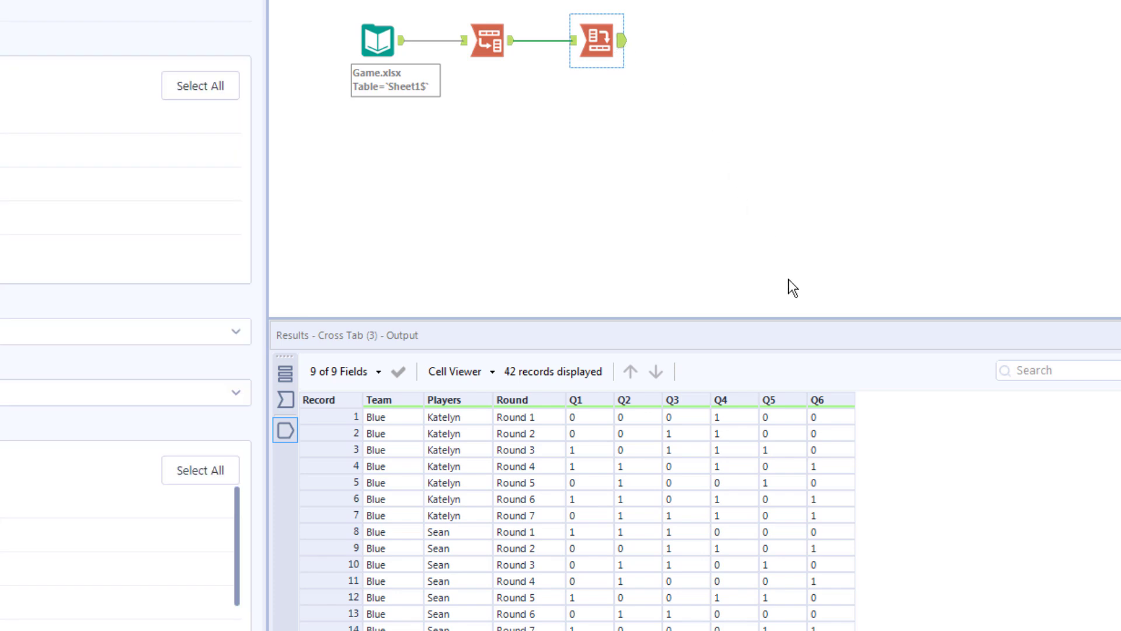
click(889, 447)
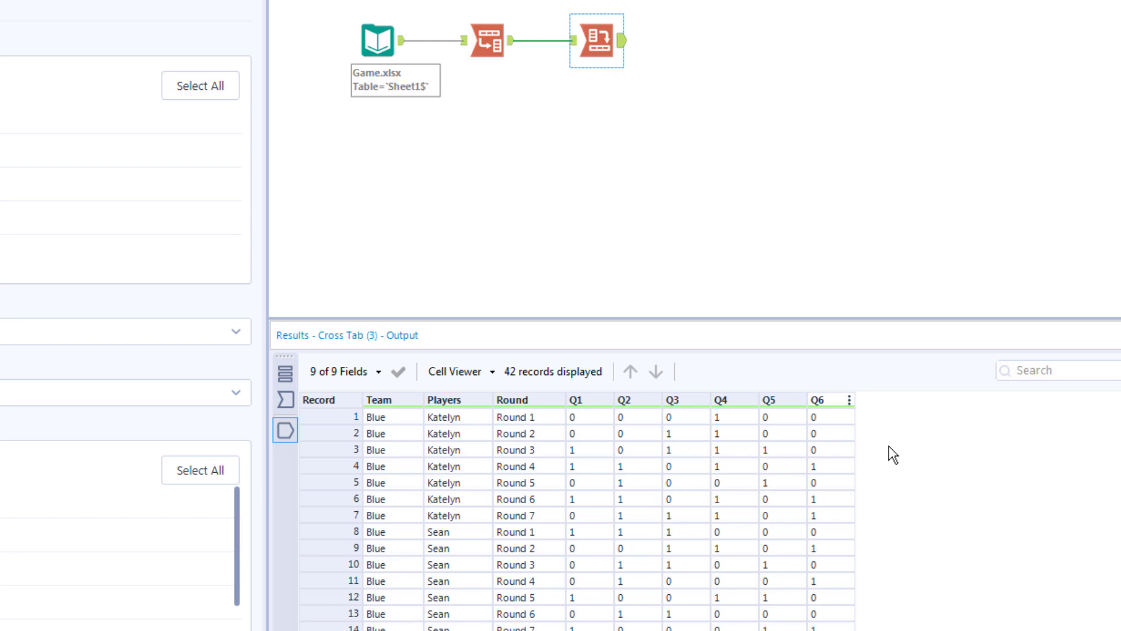
scroll(888, 446, down, 3)
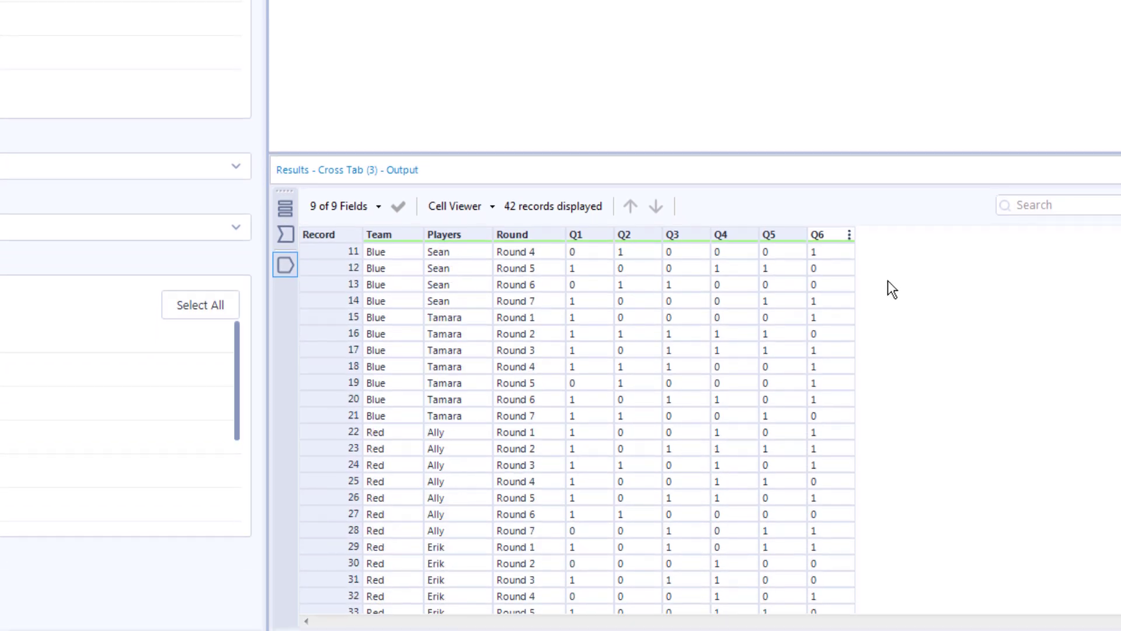
scroll(888, 280, down, 3)
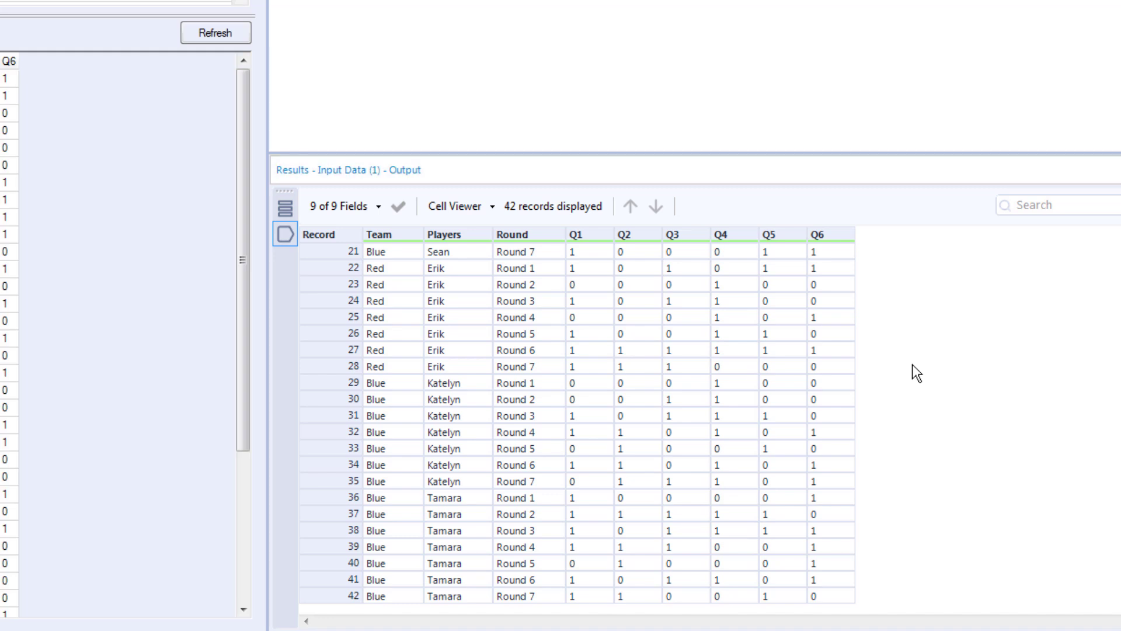
scroll(912, 363, up, 7)
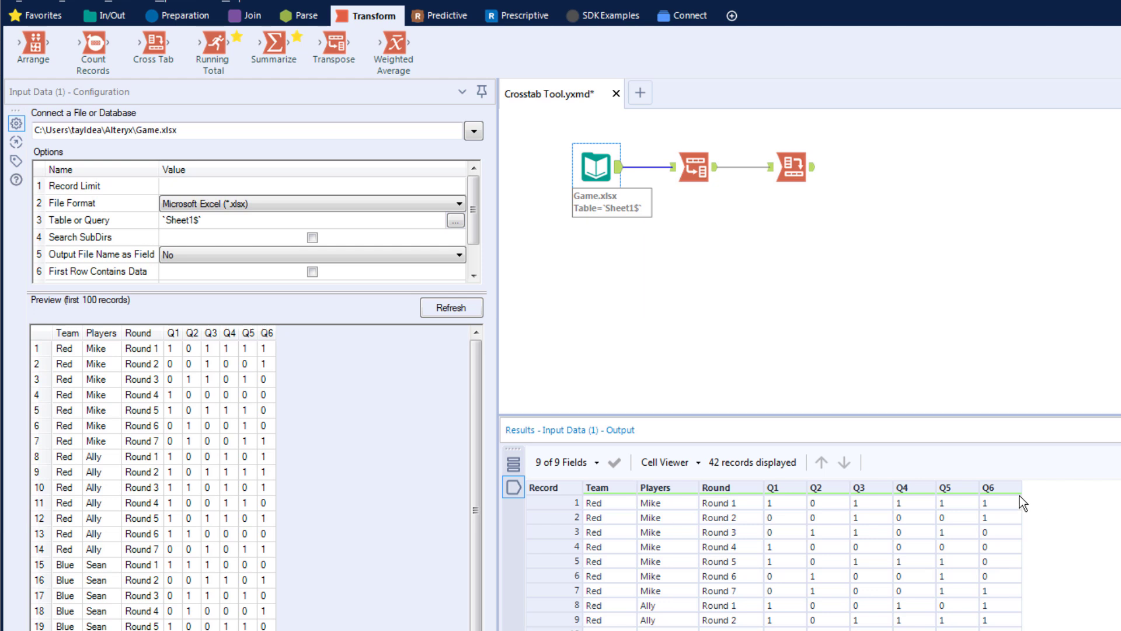
Add a second Input Data tool below the first and connect it to the sample file TutorialData.yxdb
click(105, 17)
drag(213, 44, 599, 284)
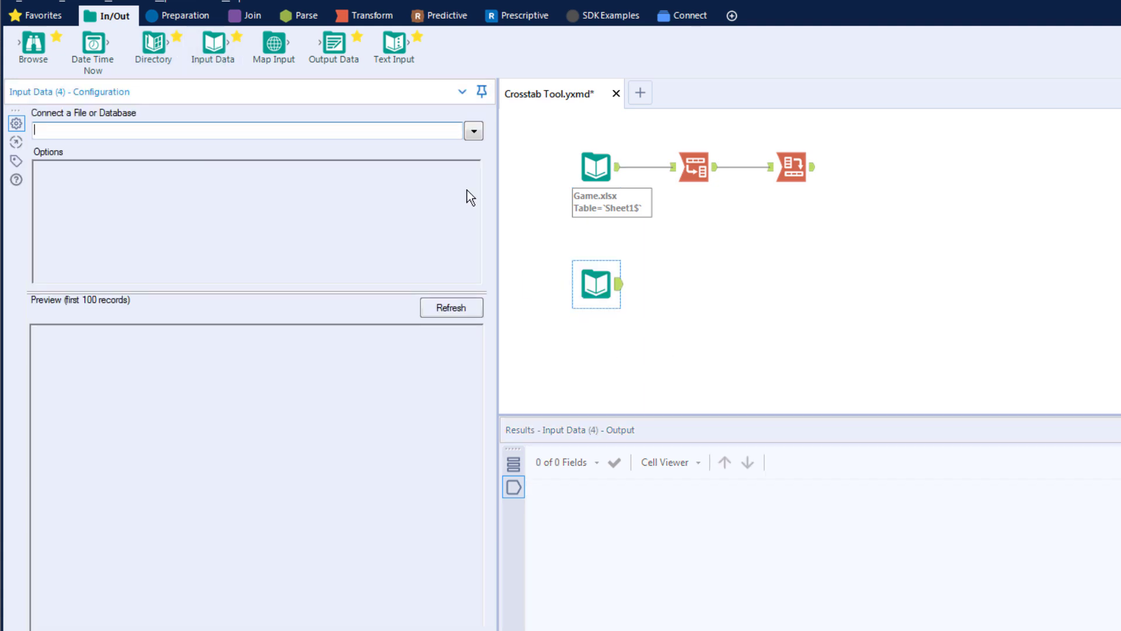
click(474, 131)
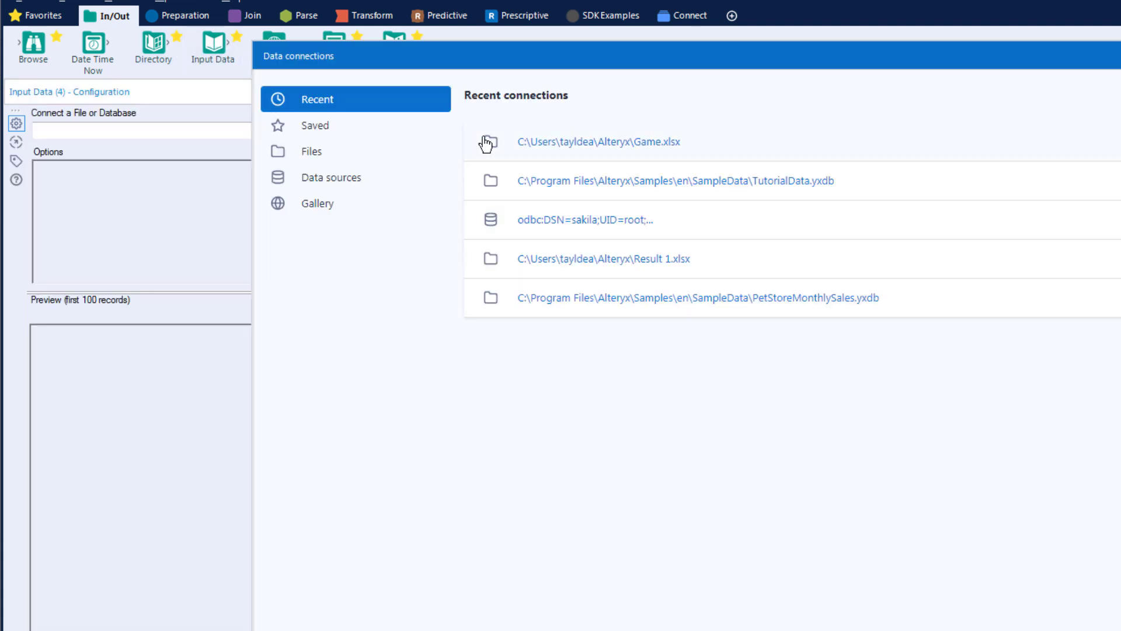
click(626, 182)
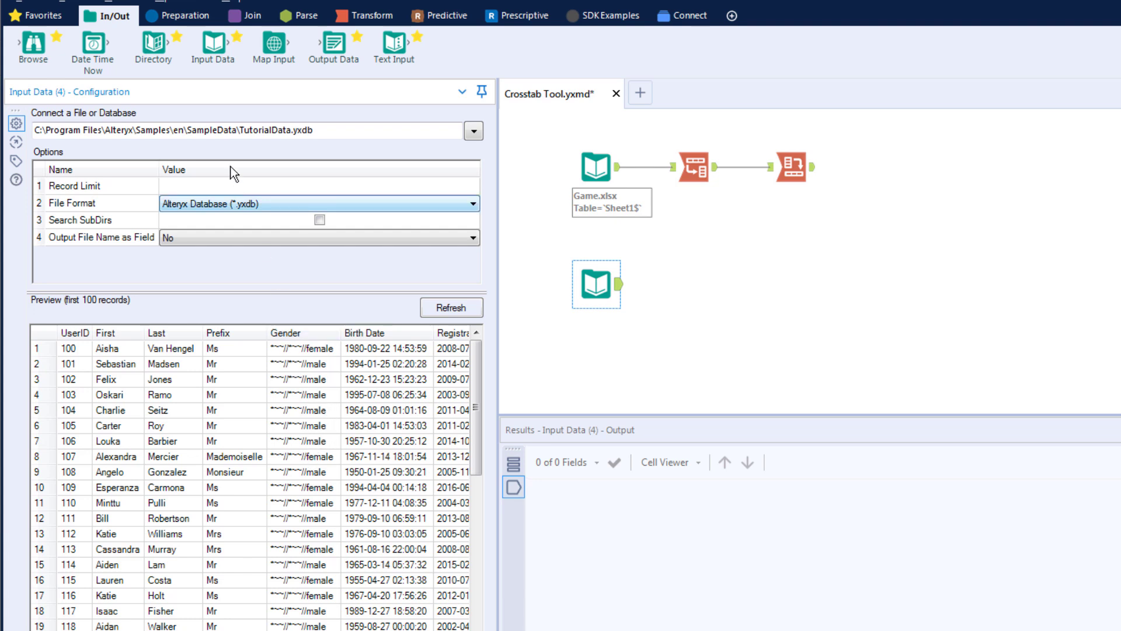
Attach a Formula tool to the TutorialData.yxdb input and select Gender as its output column
click(188, 19)
drag(213, 44, 694, 283)
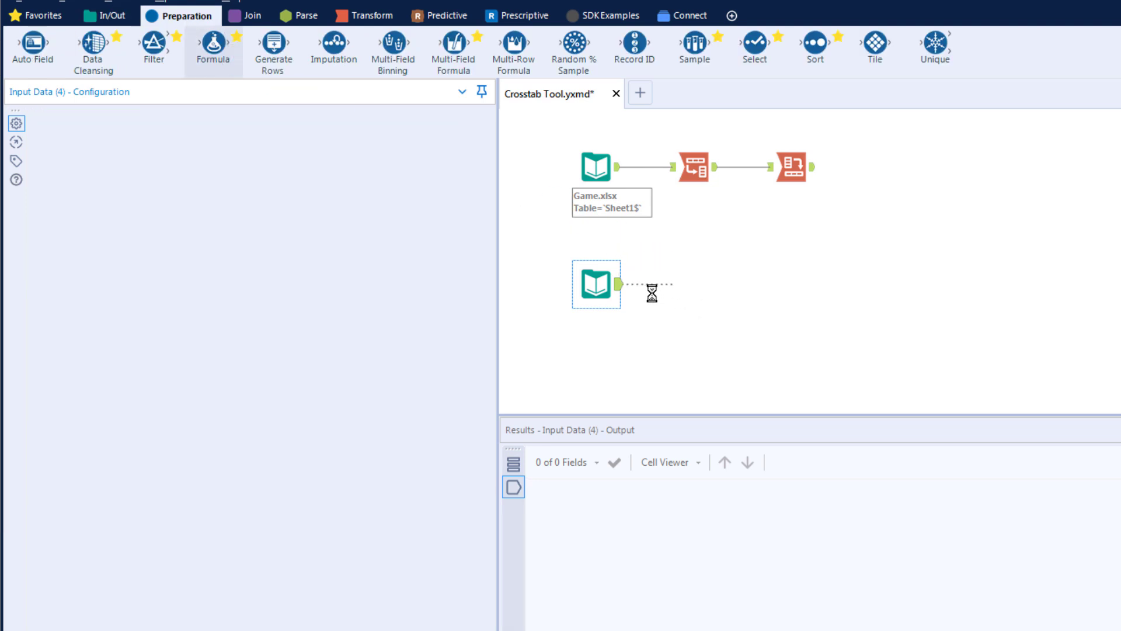
click(201, 133)
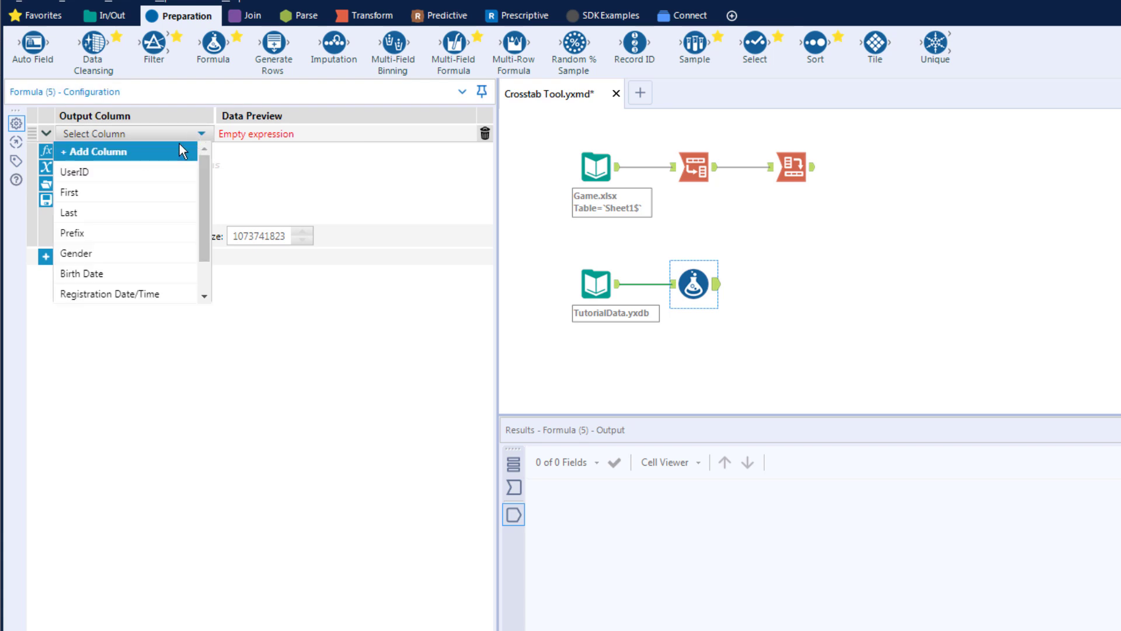
click(124, 253)
Enter the Gender expression Replace([Gender], "*~~//*~~//", "") and run the workflow
click(114, 158)
text(repl)
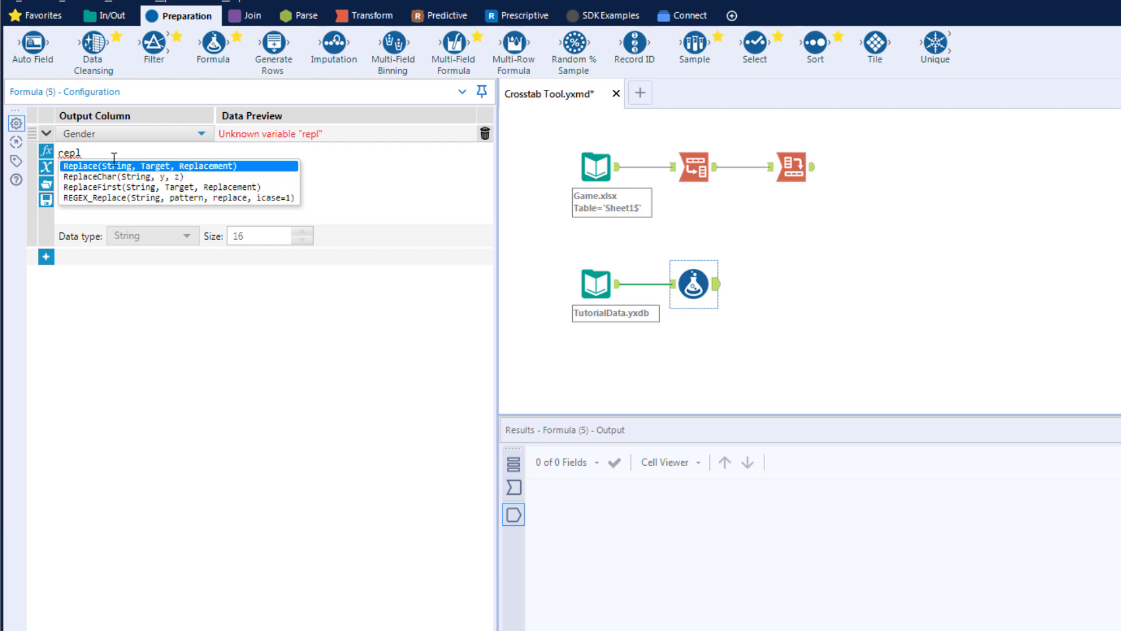
key(Return)
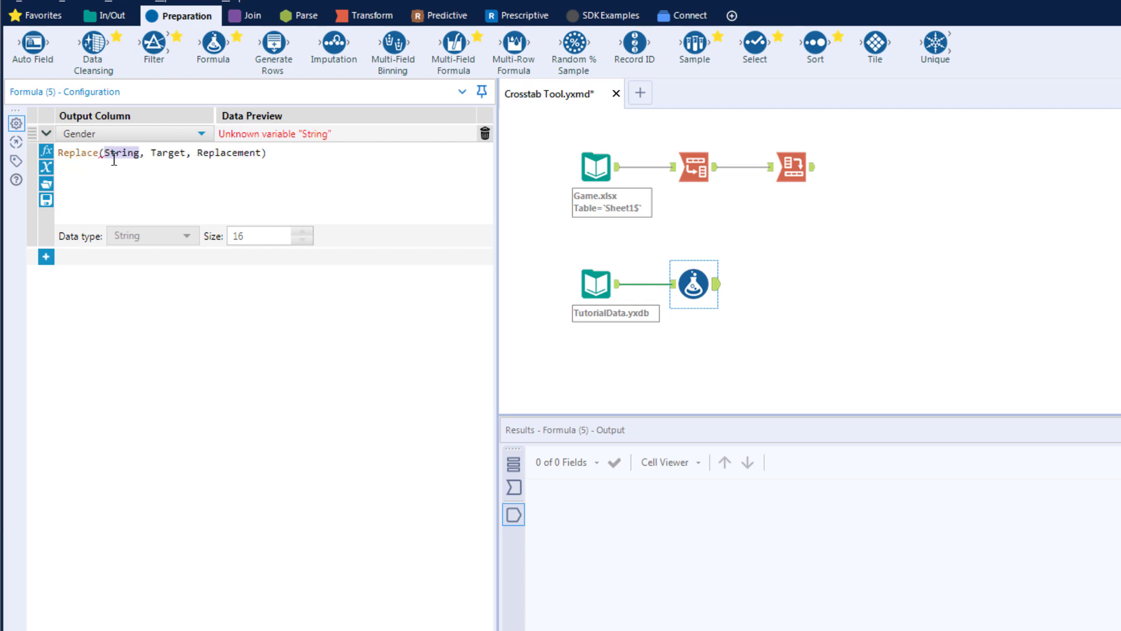
text([ge)
key(Return)
key(Right)
key(Right)
key(Delete)
key(Delete)
key(Delete)
key(Delete)
key(Delete)
key(Delete)
text(")
text(*~~//*~~//)
text(")
key(Right)
key(Right)
key(Delete)
key(Delete)
key(Delete)
key(Delete)
key(Delete)
key(Delete)
key(Delete)
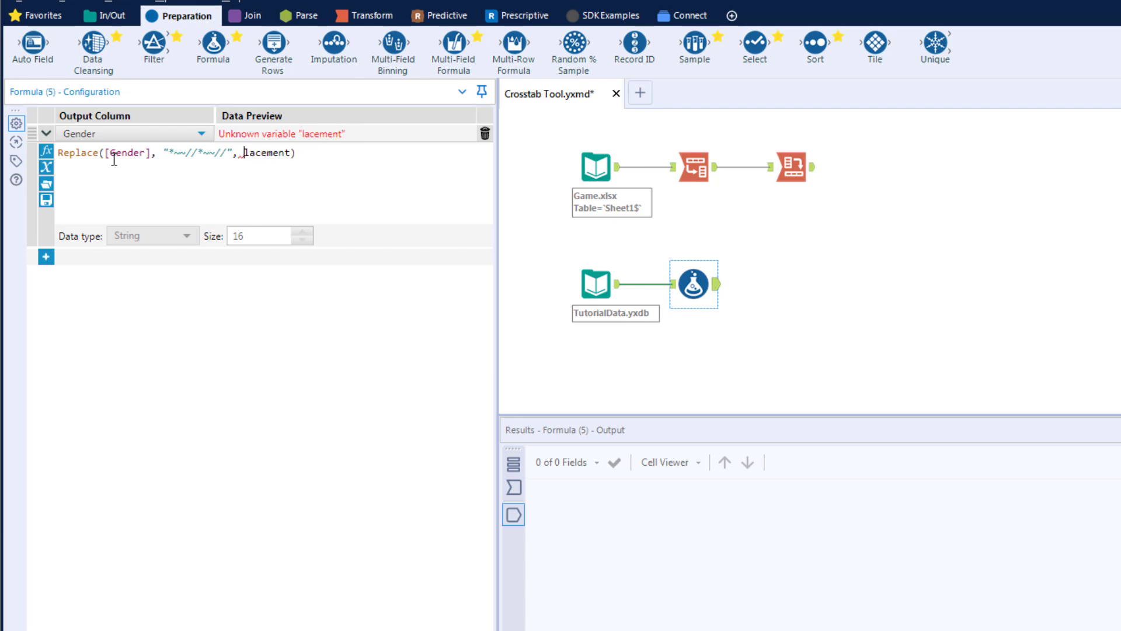
key(Delete)
key(Delete)
key(Delete)
key(Delete)
text("")
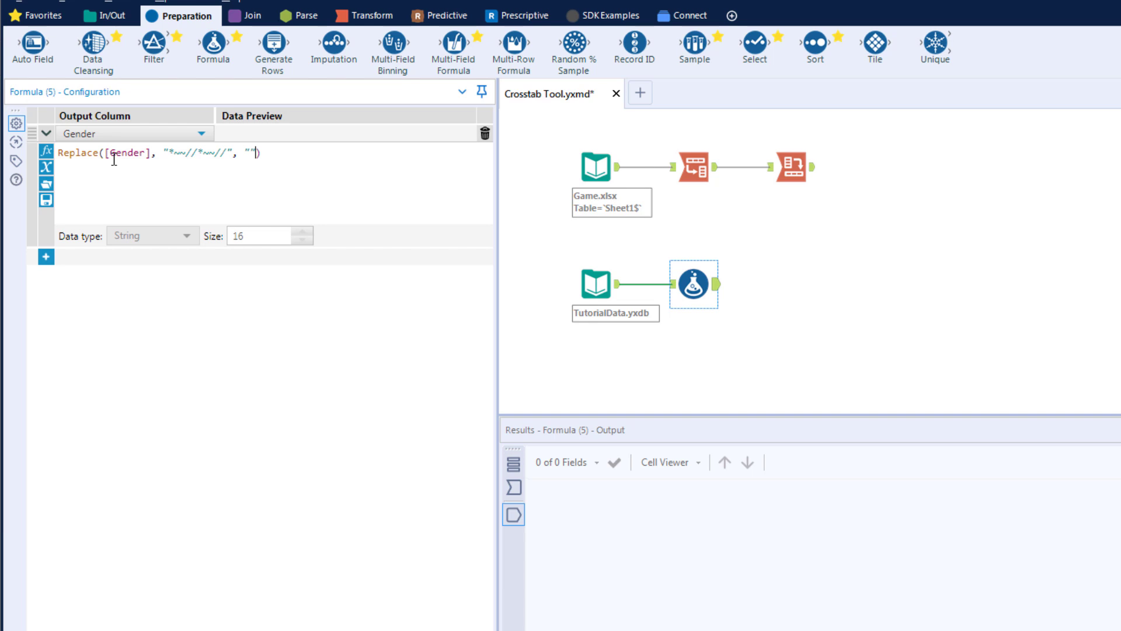
key(ctrl+r)
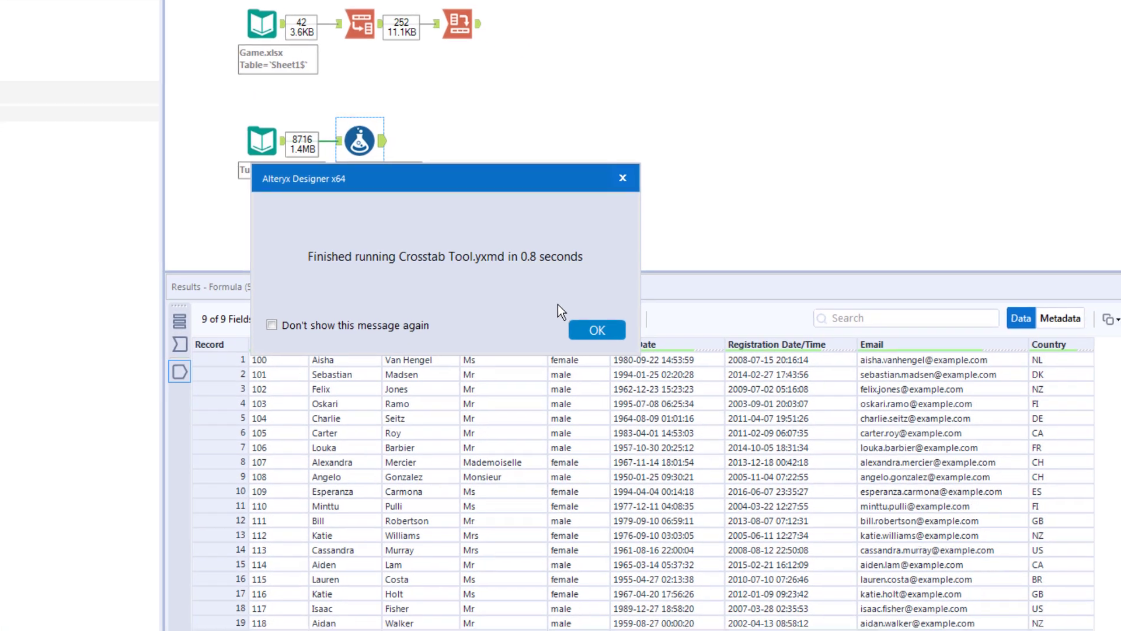
click(584, 324)
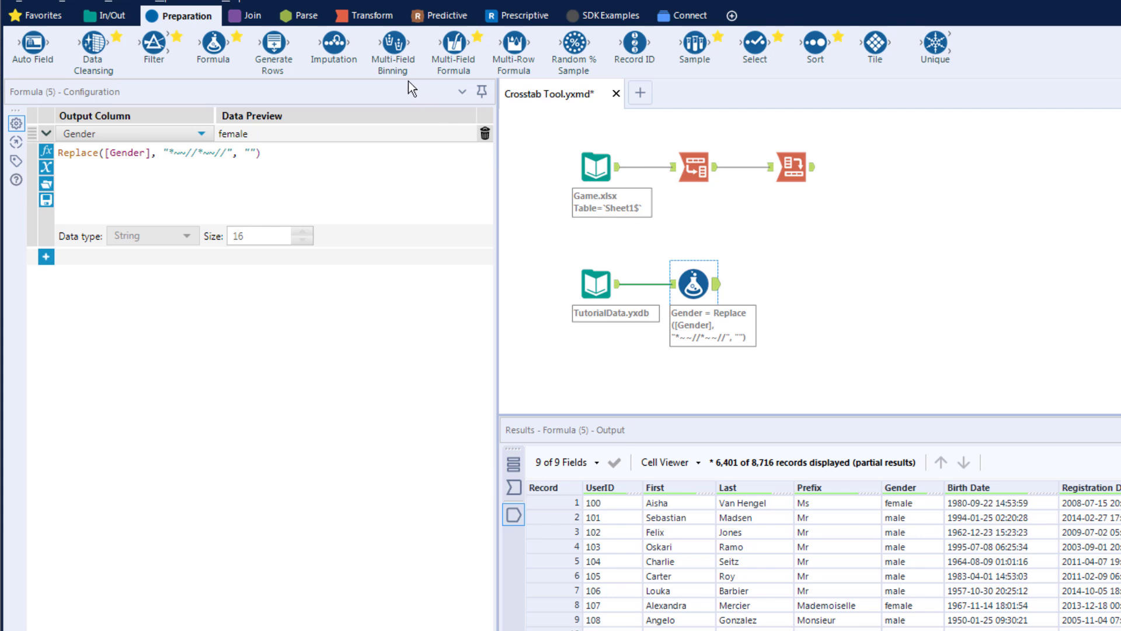
Connect a Cross Tab tool to the Formula tool's output and group its data by UserID, First and Last
click(366, 16)
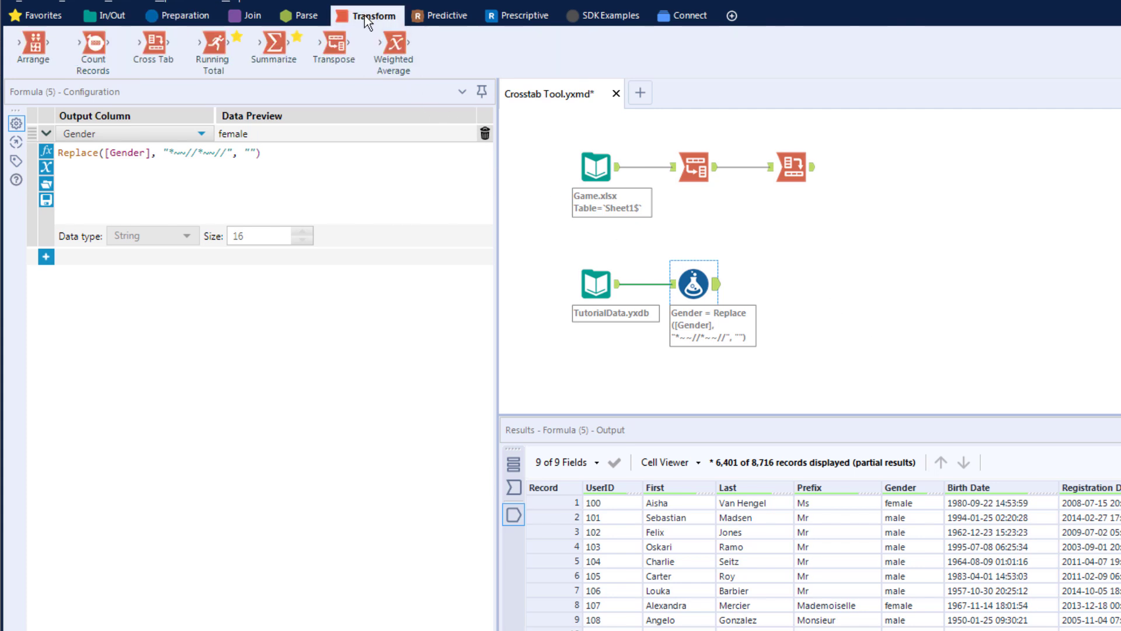
drag(155, 46, 781, 284)
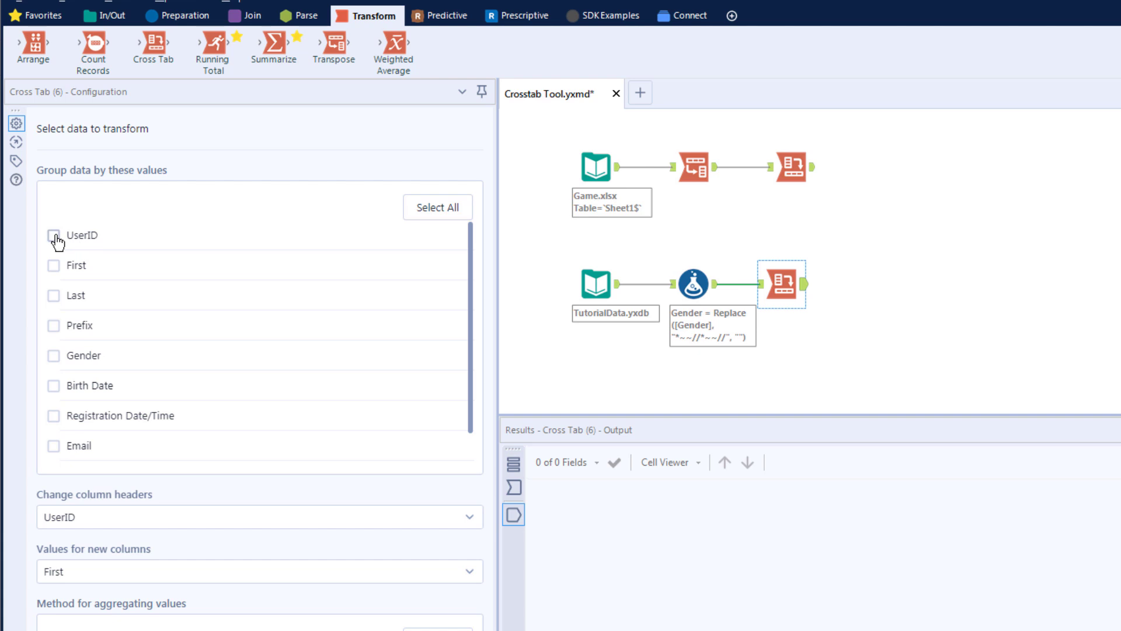
click(54, 235)
click(54, 266)
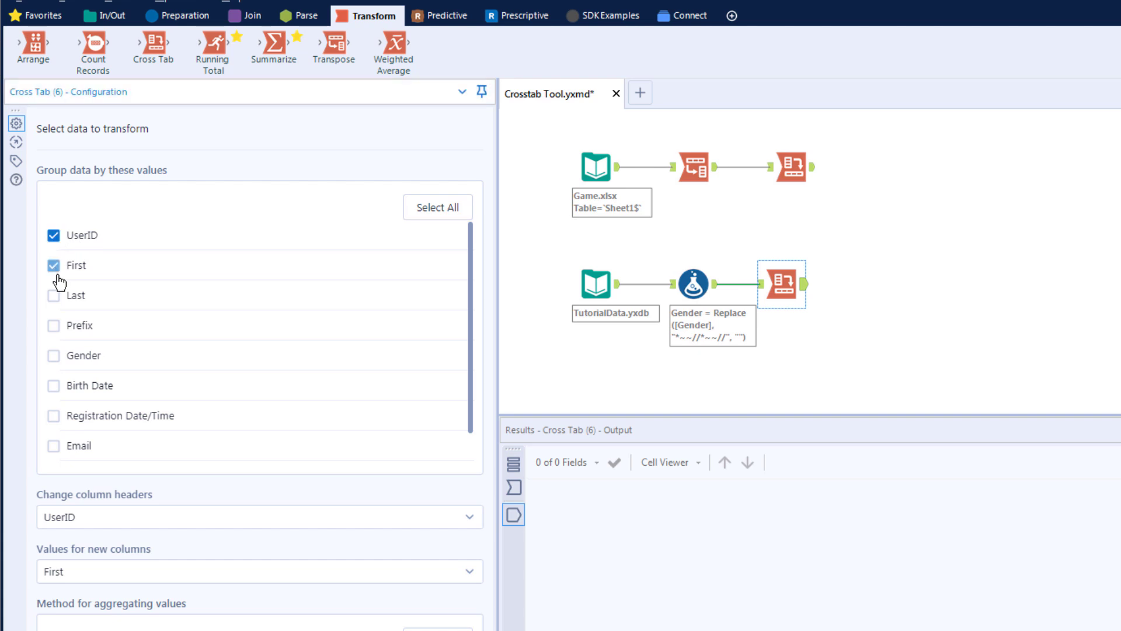
click(54, 295)
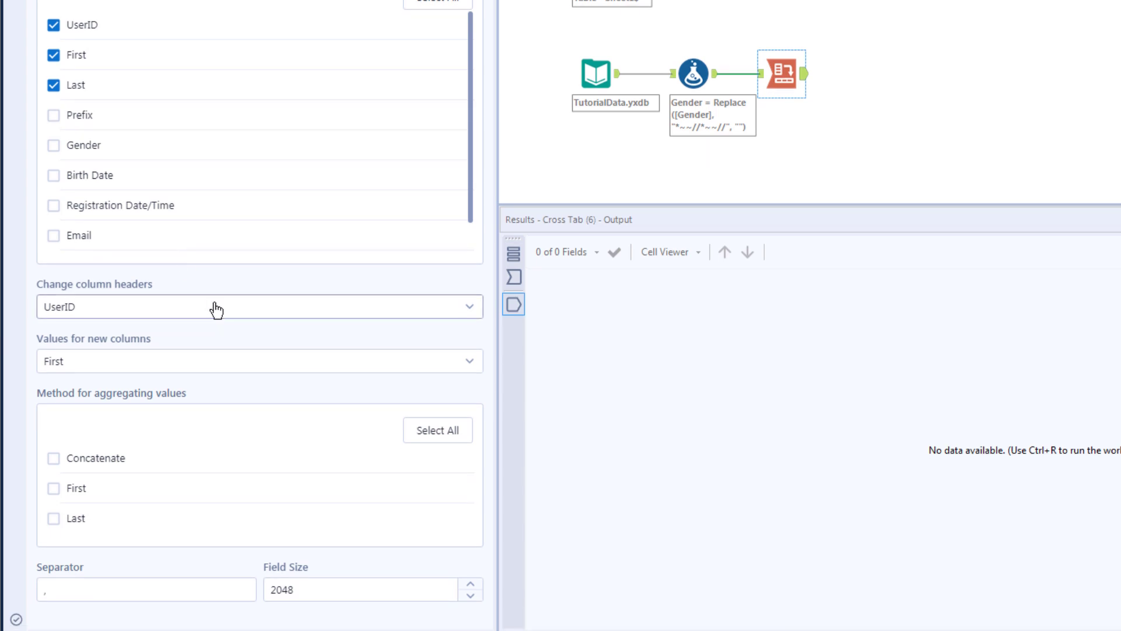
Set the new Cross Tab to take its column headers from Gender and its new column values from Email
click(216, 310)
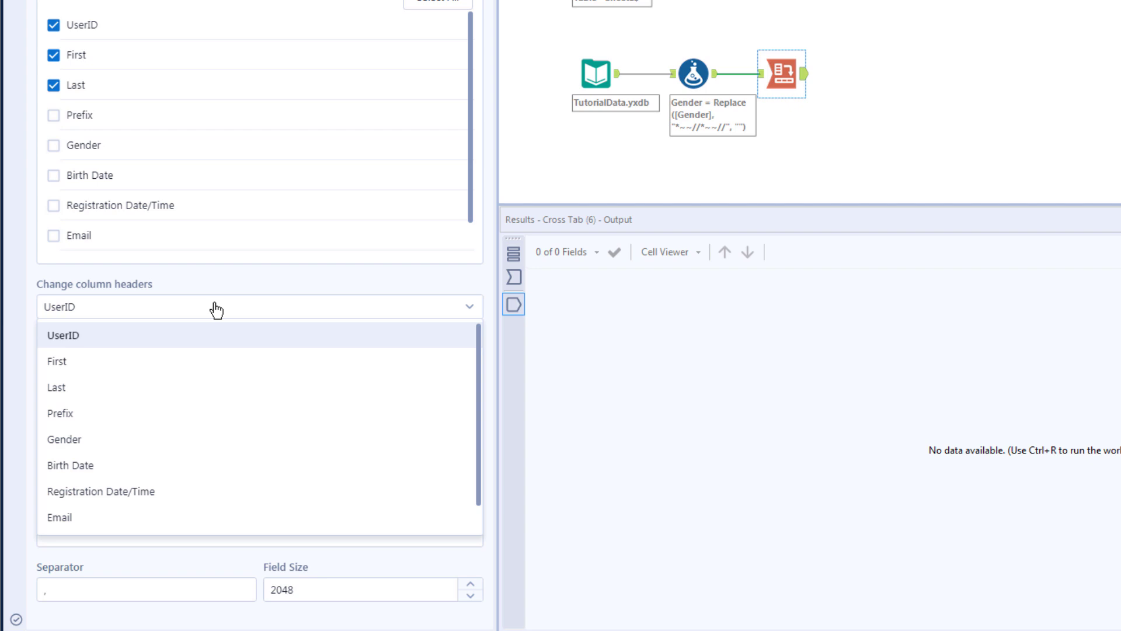
click(189, 445)
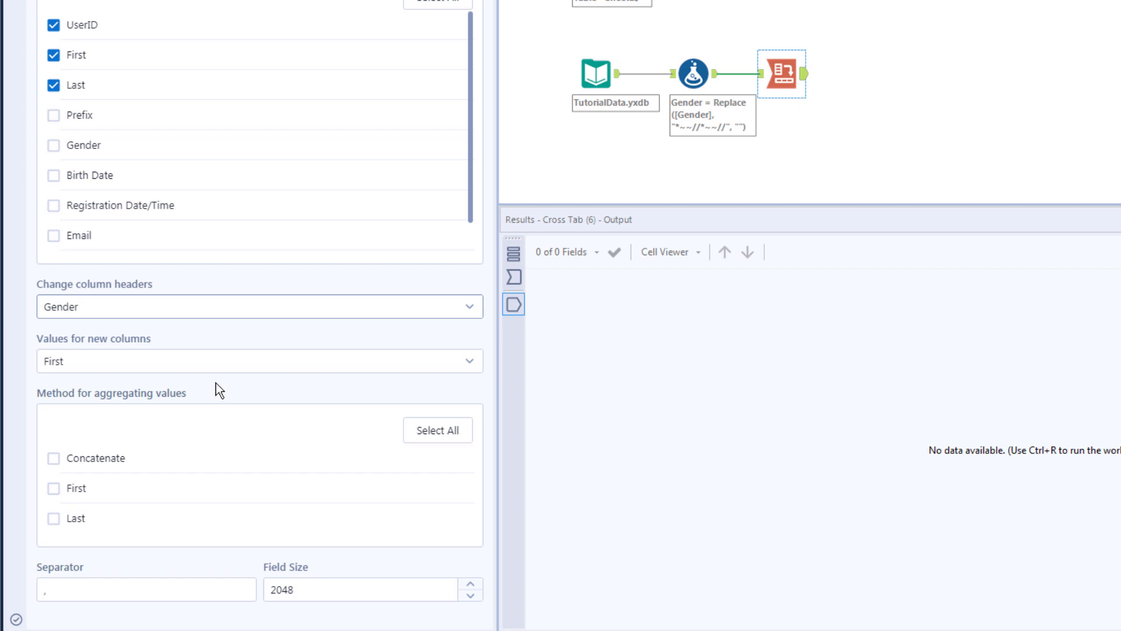
click(213, 366)
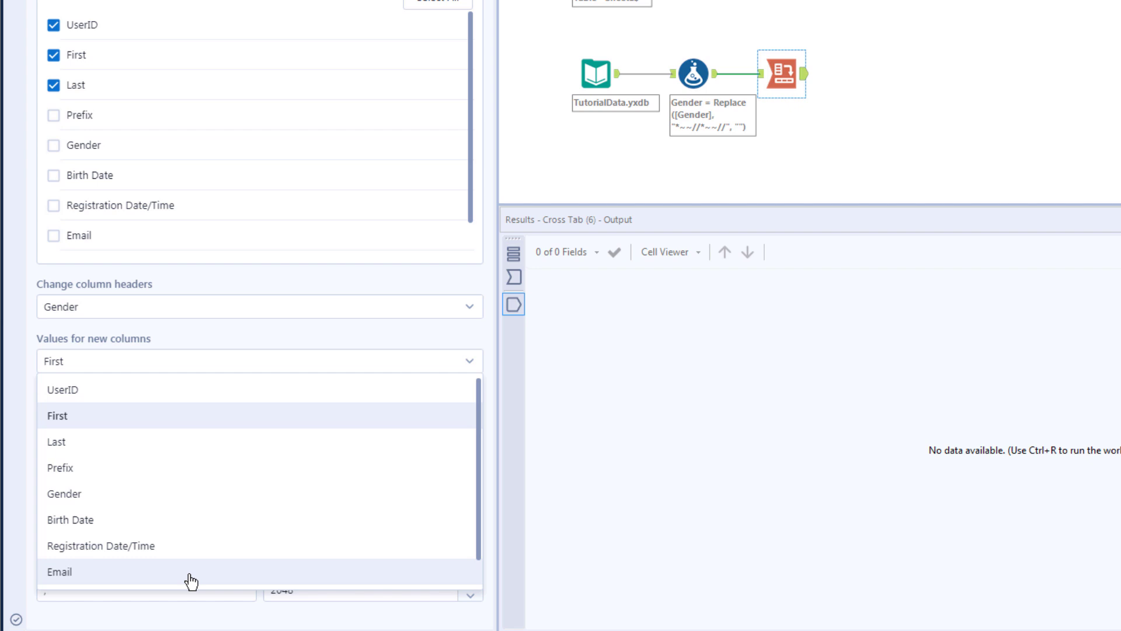
click(191, 571)
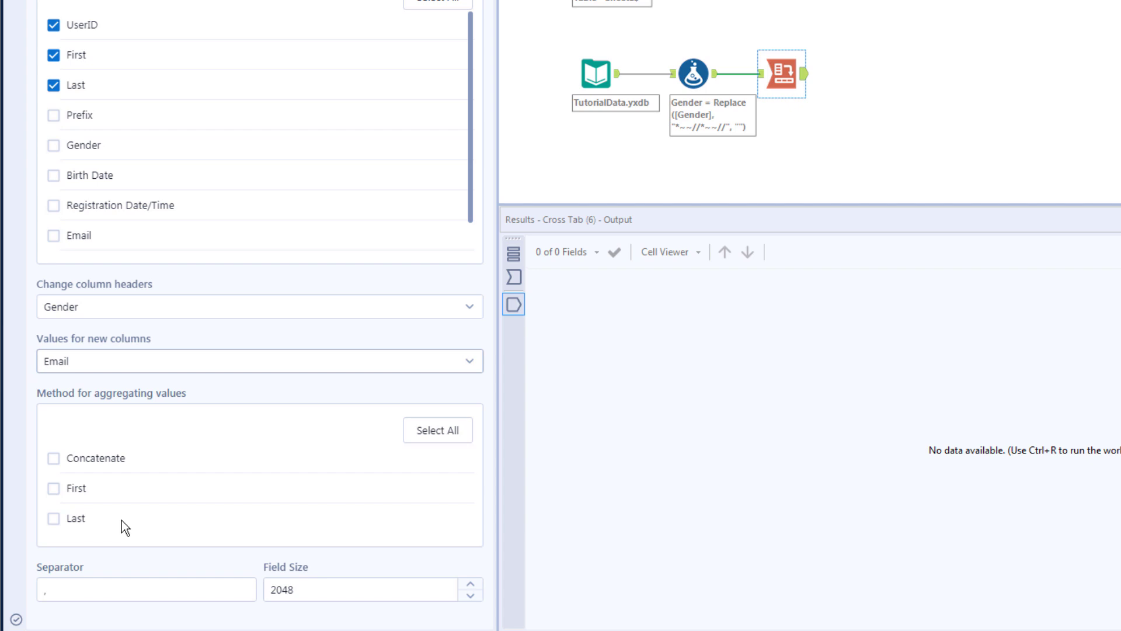
Choose Concatenate as the only aggregation method for the Email values and run the workflow
click(53, 459)
click(53, 489)
click(53, 518)
click(54, 520)
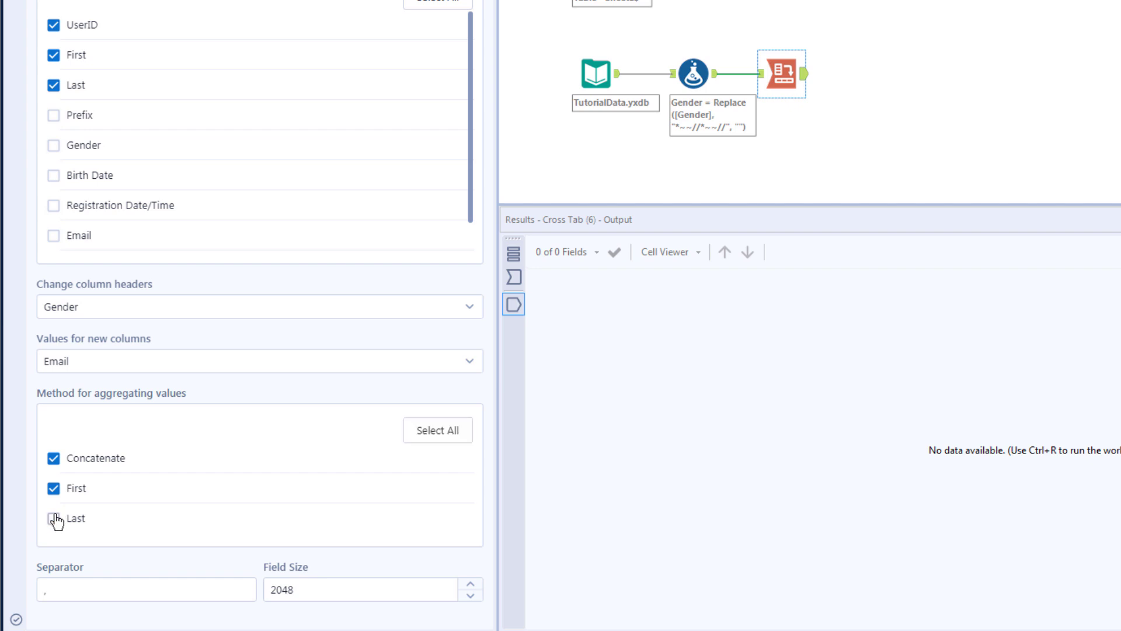
click(53, 489)
key(ctrl+r)
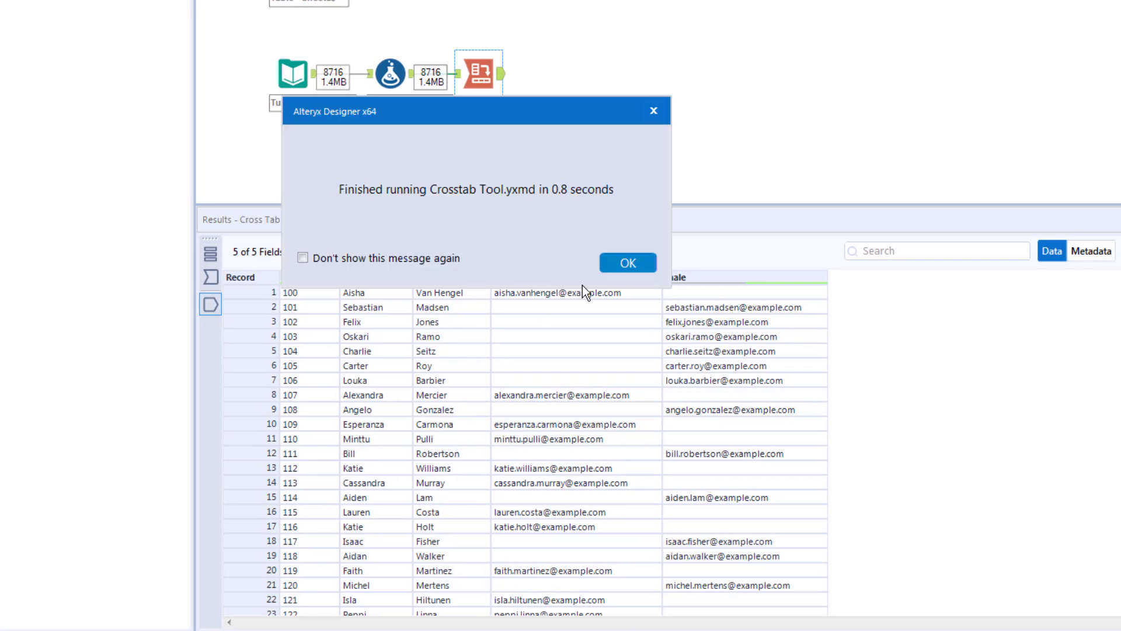
click(626, 260)
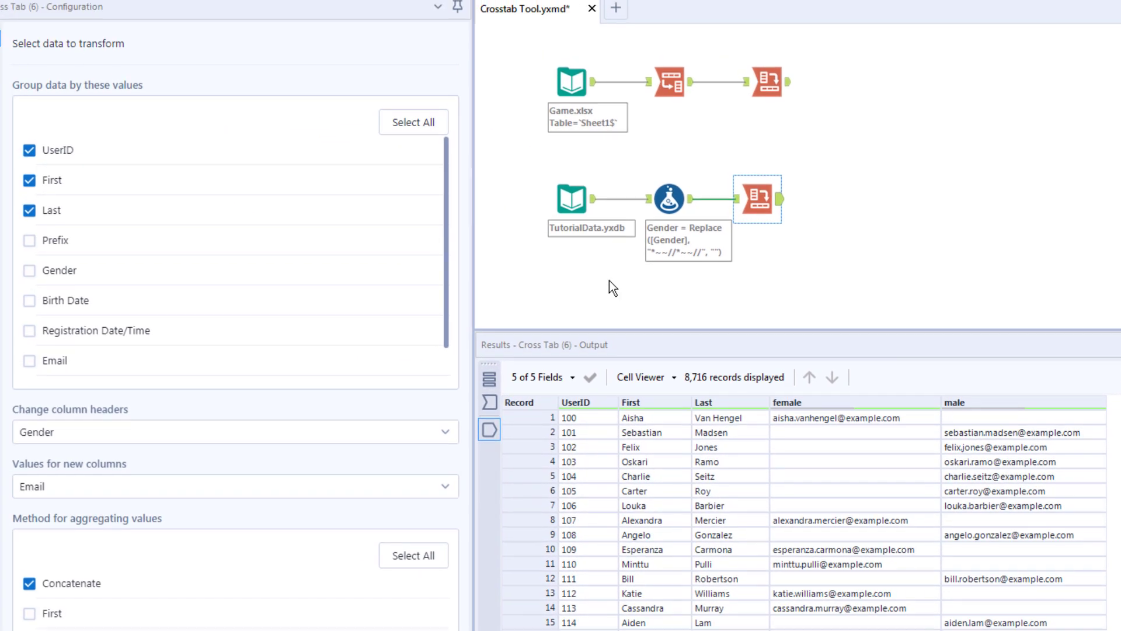
Remove UserID and Last from the Cross Tab grouping so the data is grouped by First only
click(29, 210)
click(53, 222)
click(53, 162)
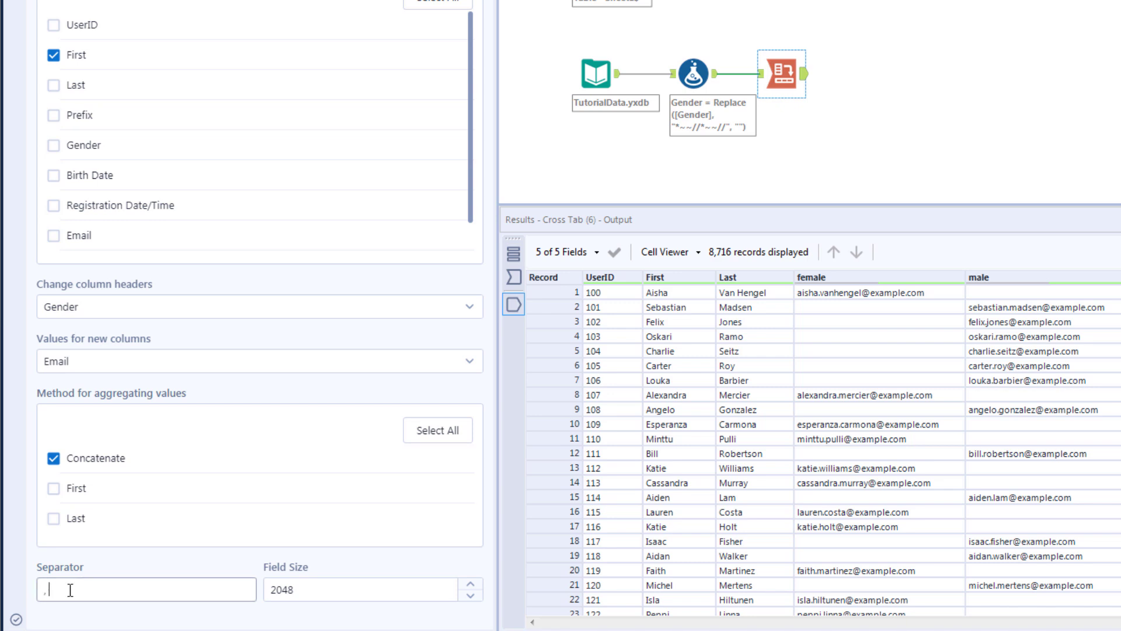
Set the concatenation separator to a comma followed by a space and rerun the workflow
text(\s)
key(ctrl+r)
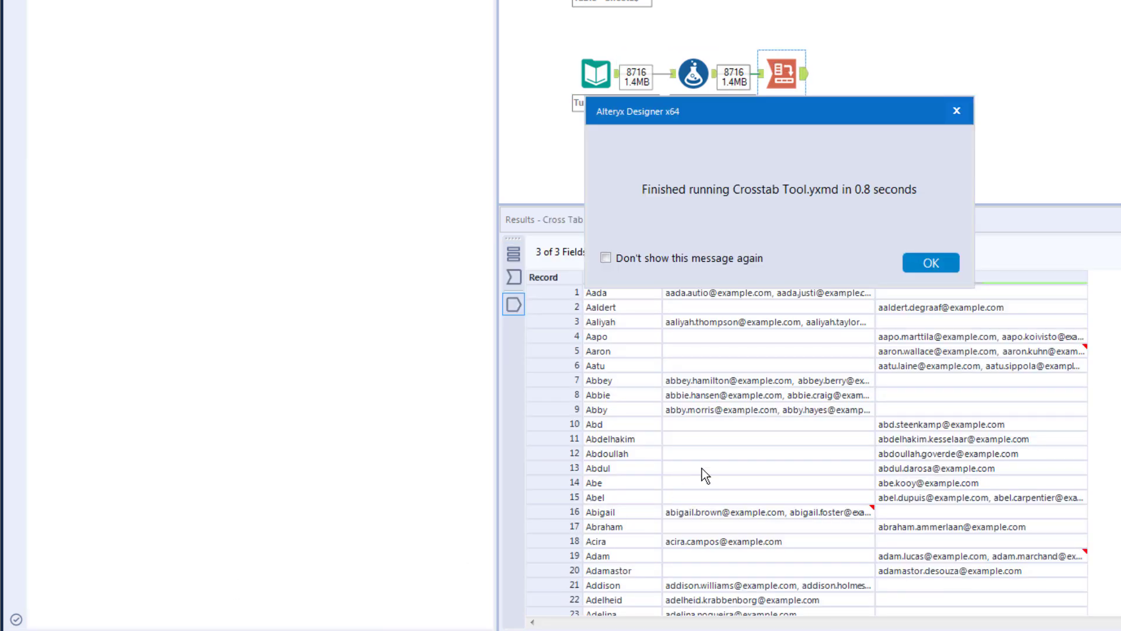
click(903, 262)
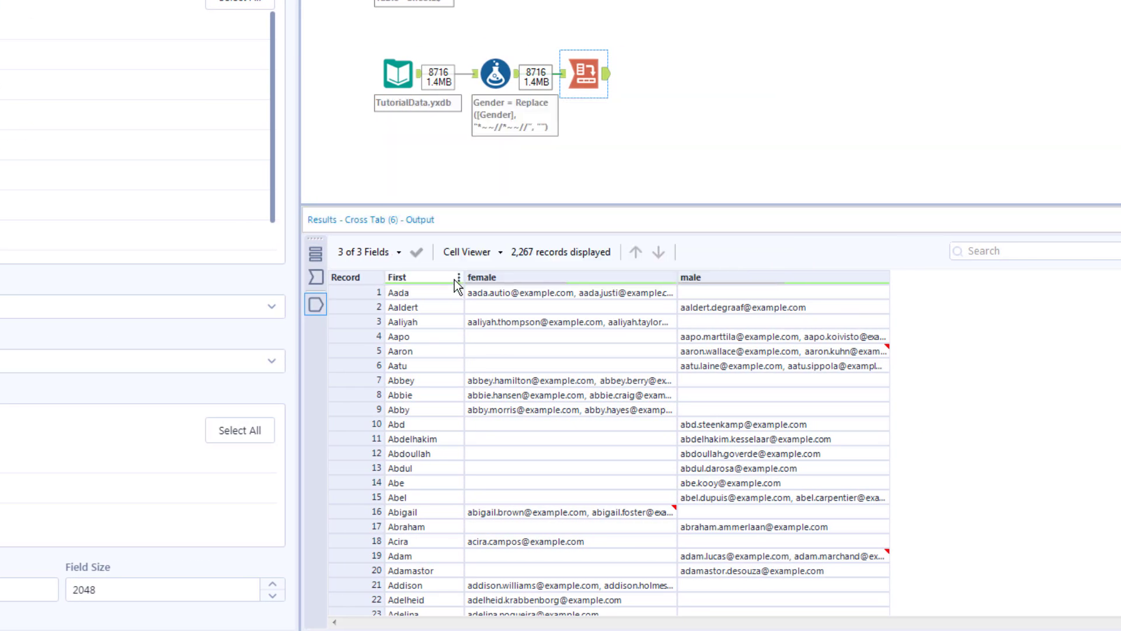
Filter the Cross Tab results to one specific first name and widen the male column to read its concatenated e-mails
click(564, 340)
text(joe)
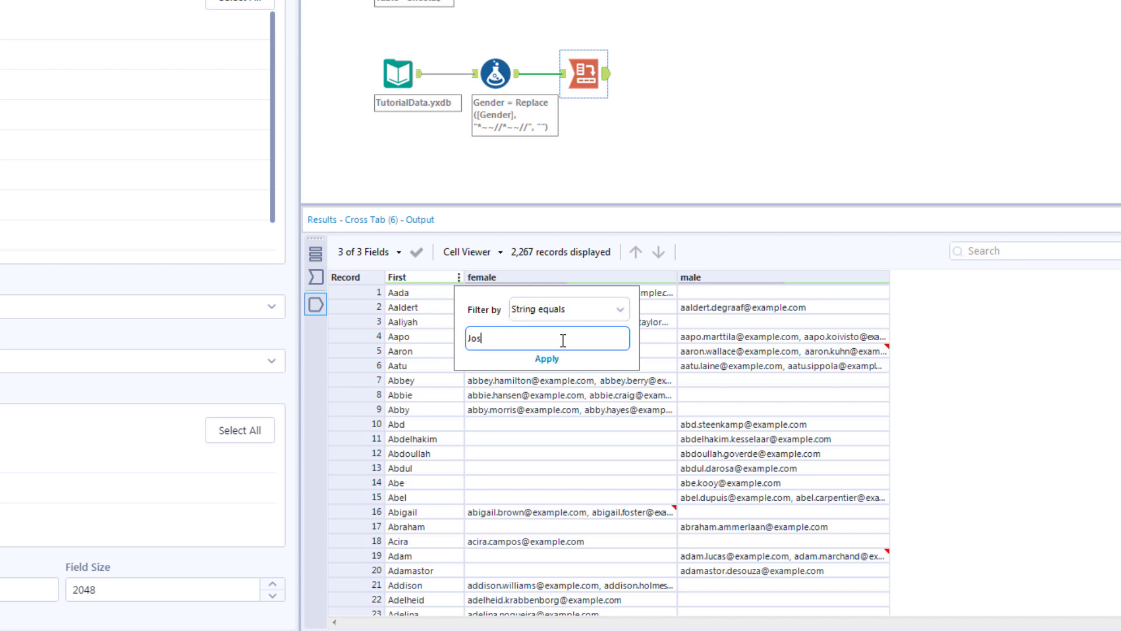
click(551, 360)
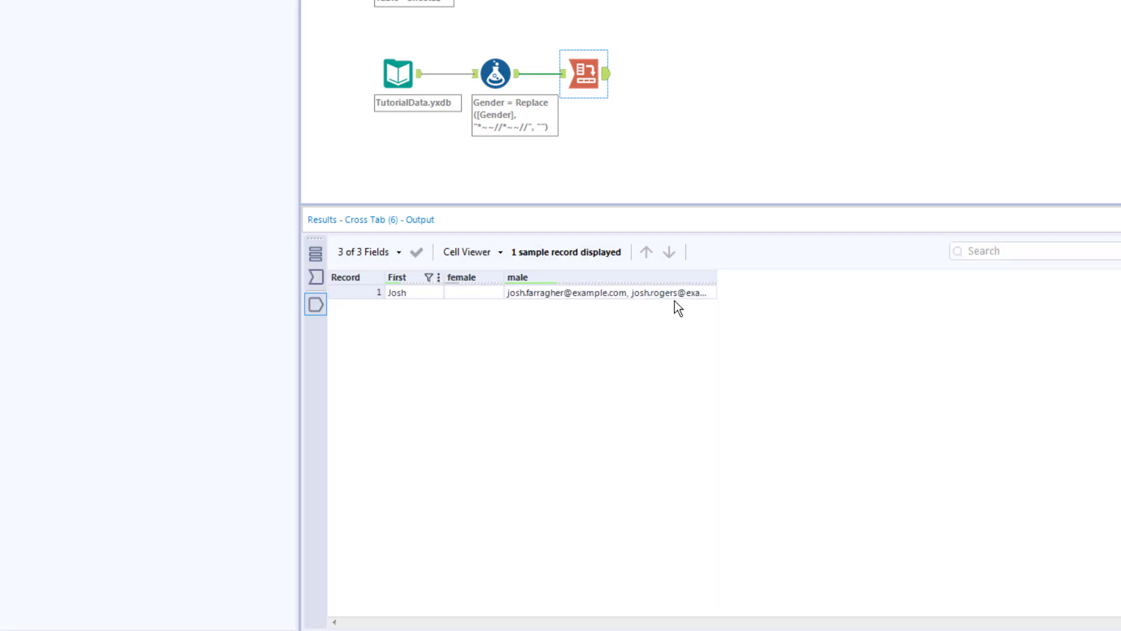
drag(716, 278, 932, 277)
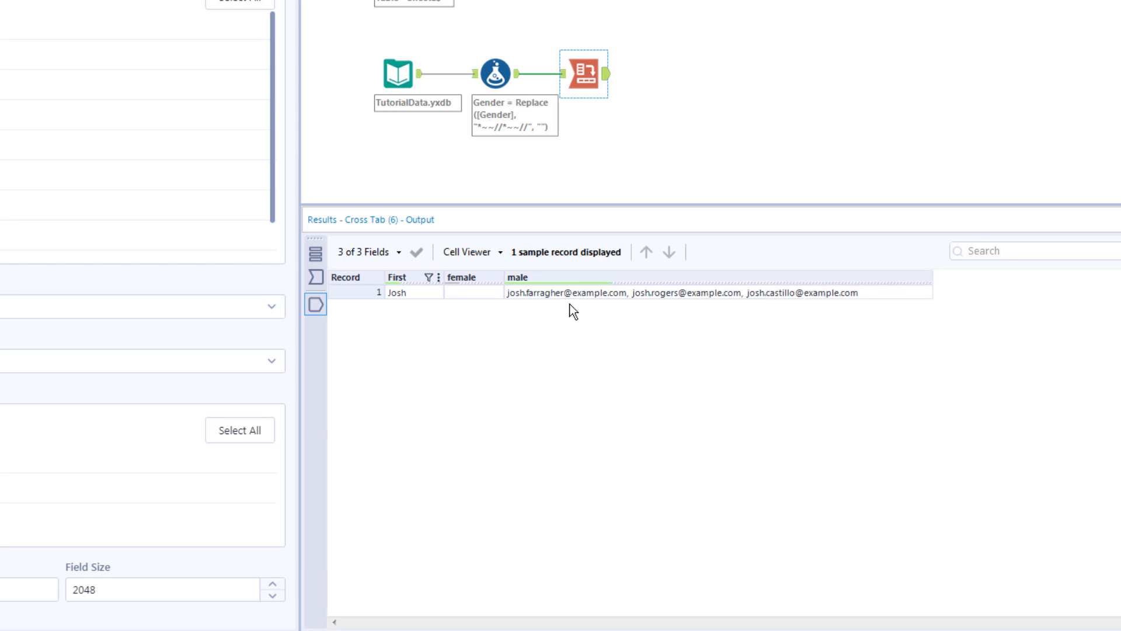